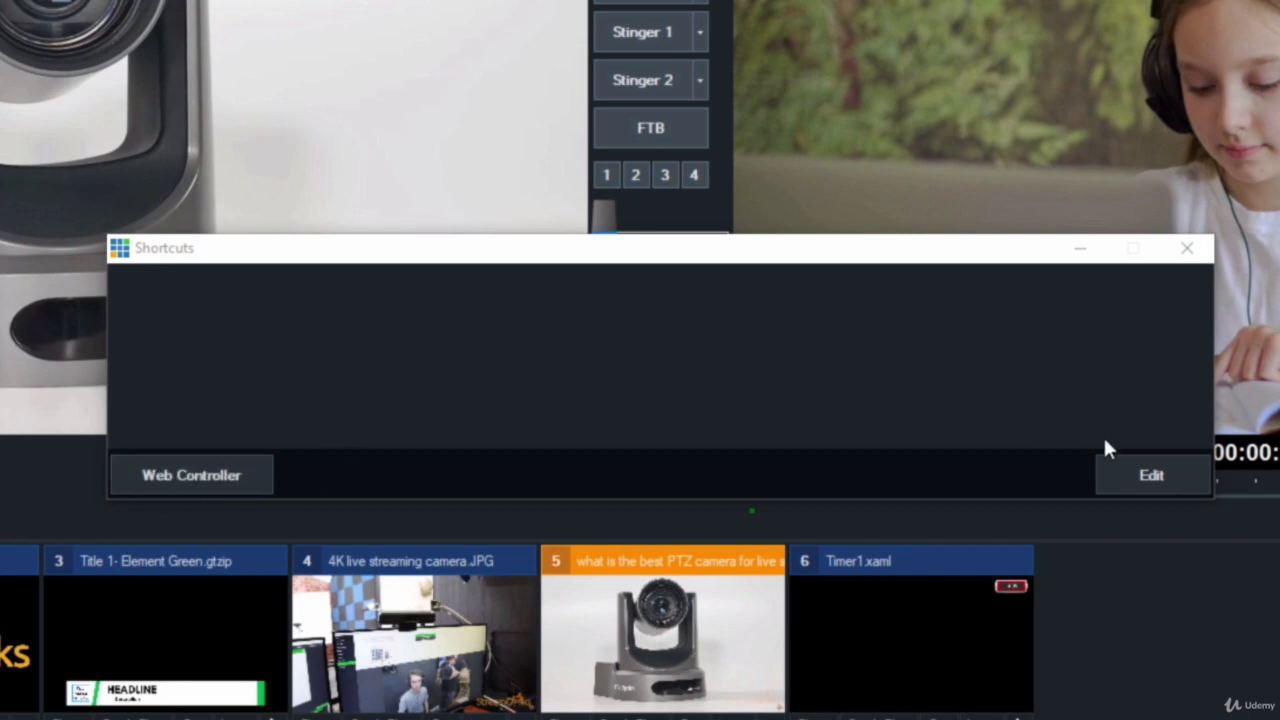
Step: Open the shortcut editor and look through the shortcut lists for Keyboard, MIDI, Surface, Shuttle PRO and Joystick, ending on All
click(1174, 480)
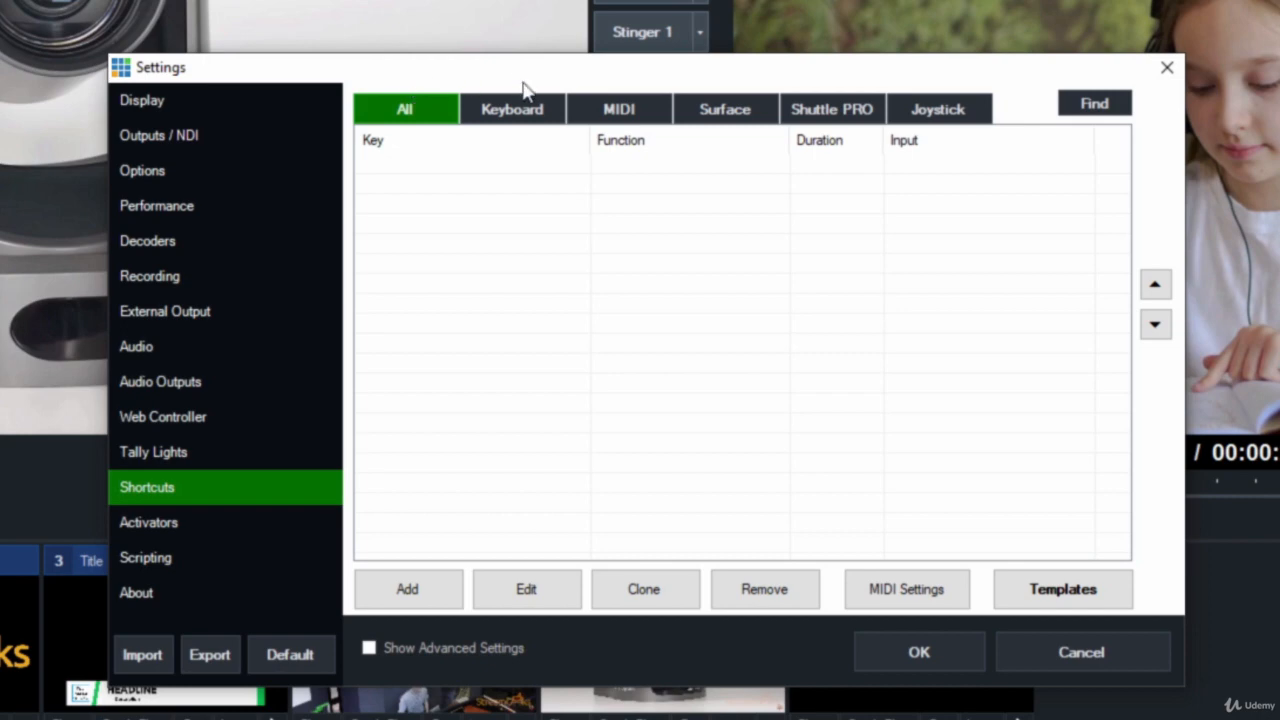
click(527, 110)
click(385, 114)
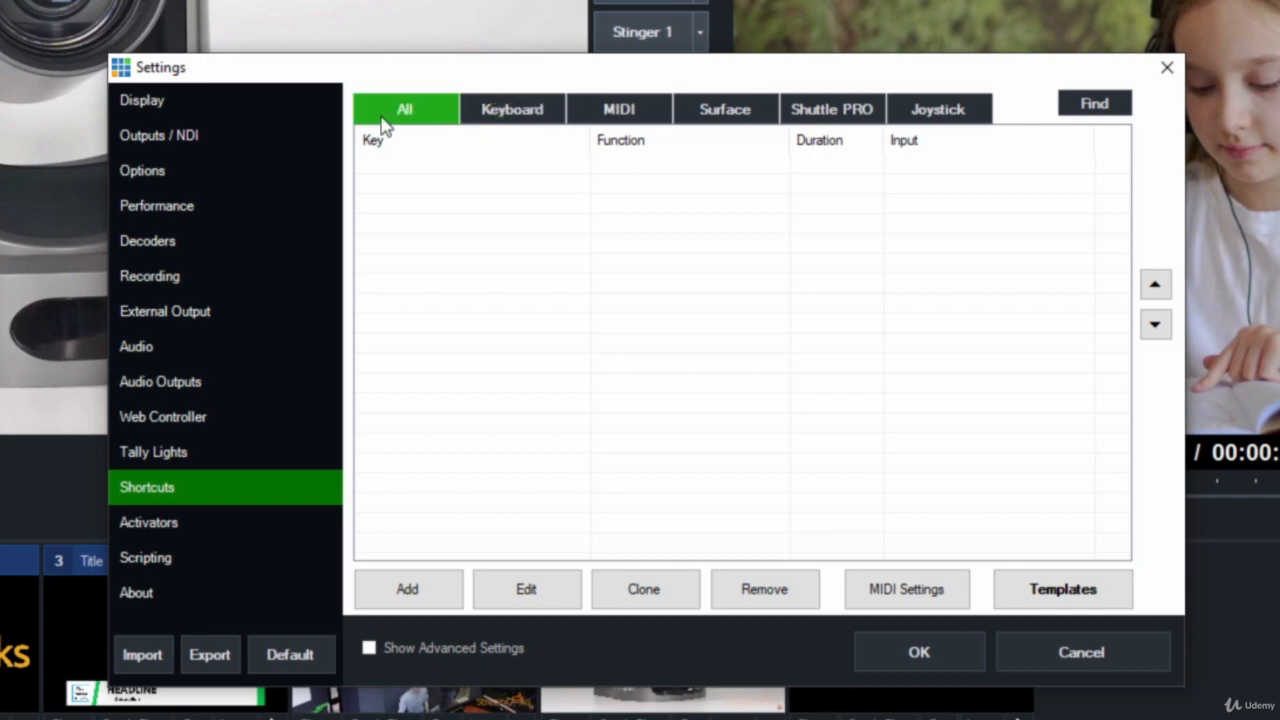
click(490, 118)
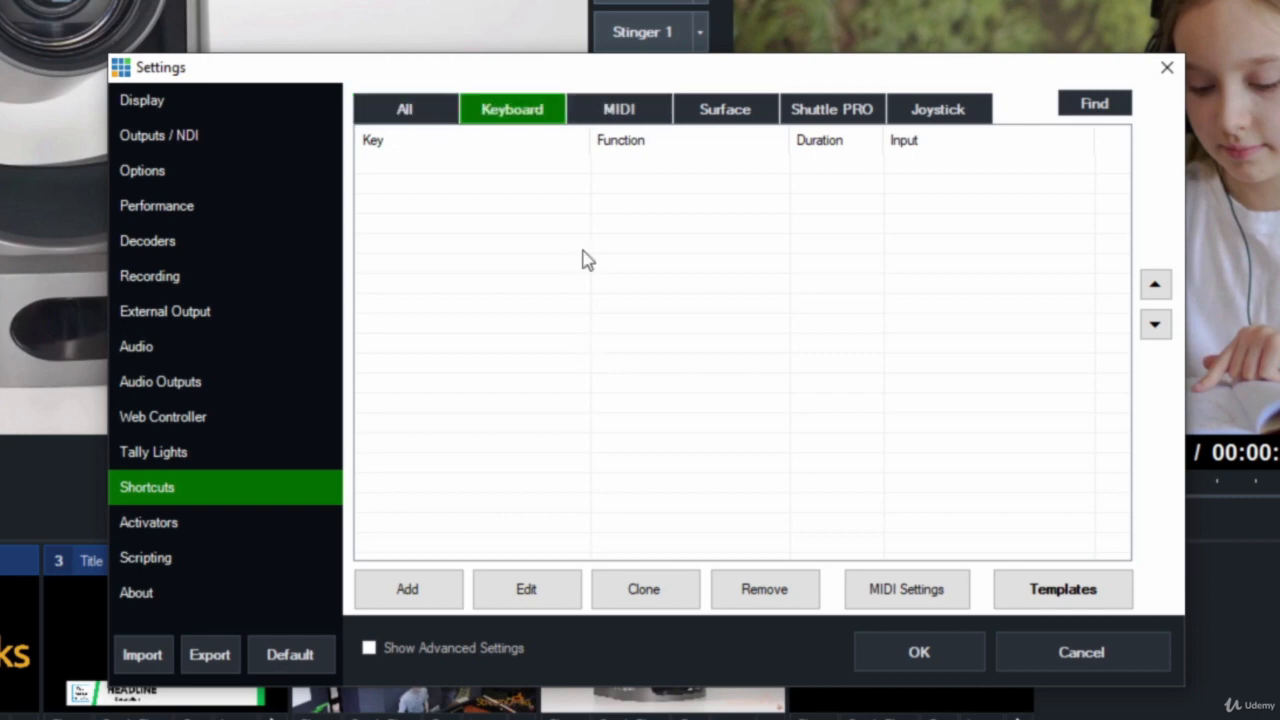
click(608, 116)
click(744, 114)
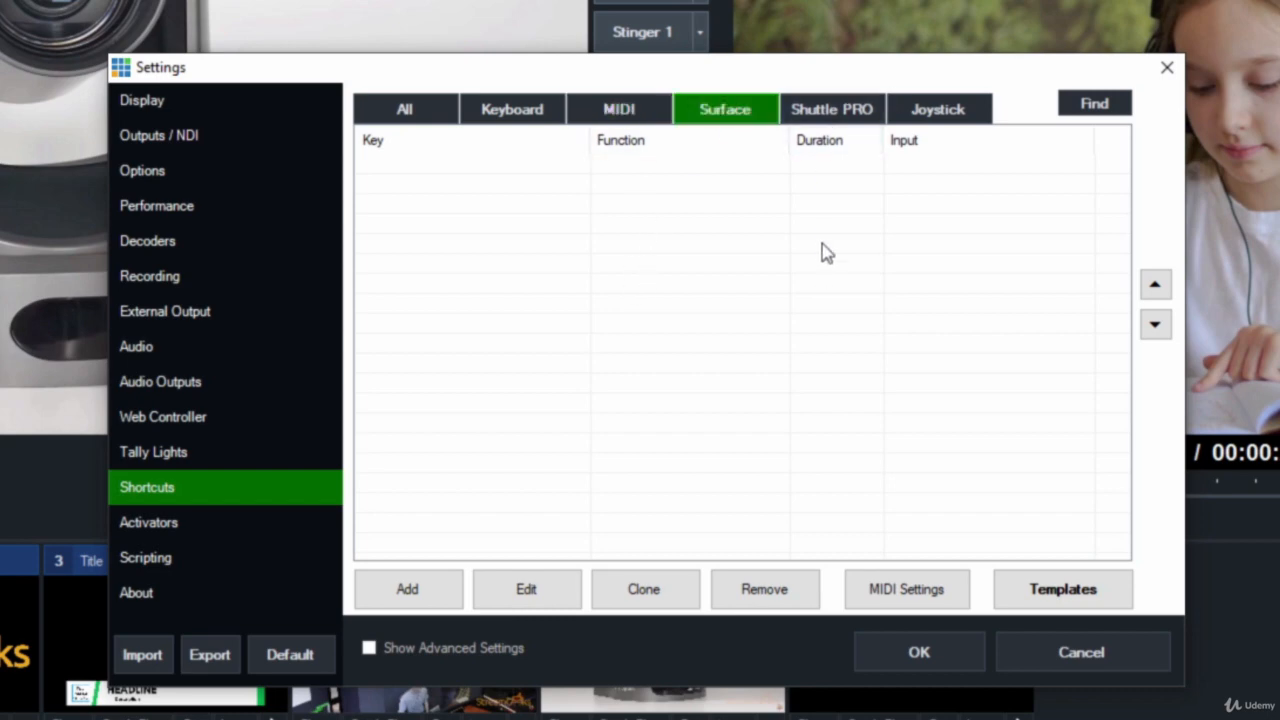
click(868, 110)
click(938, 112)
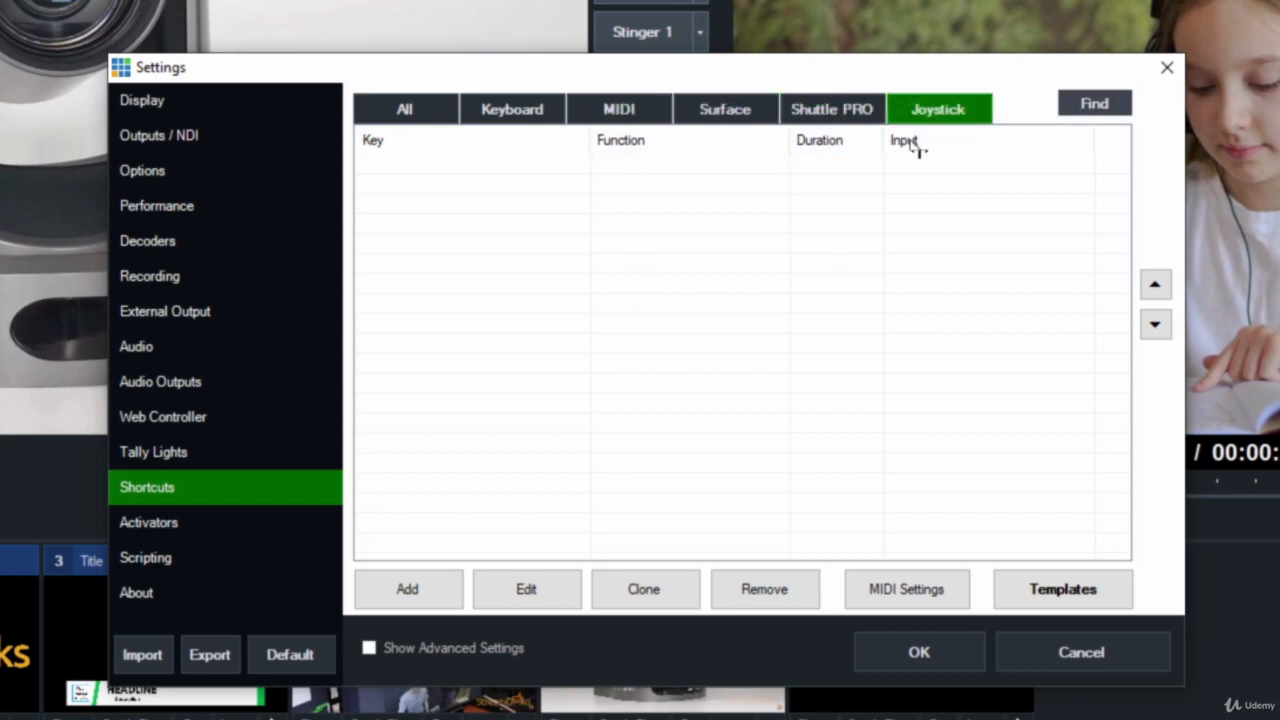
click(414, 114)
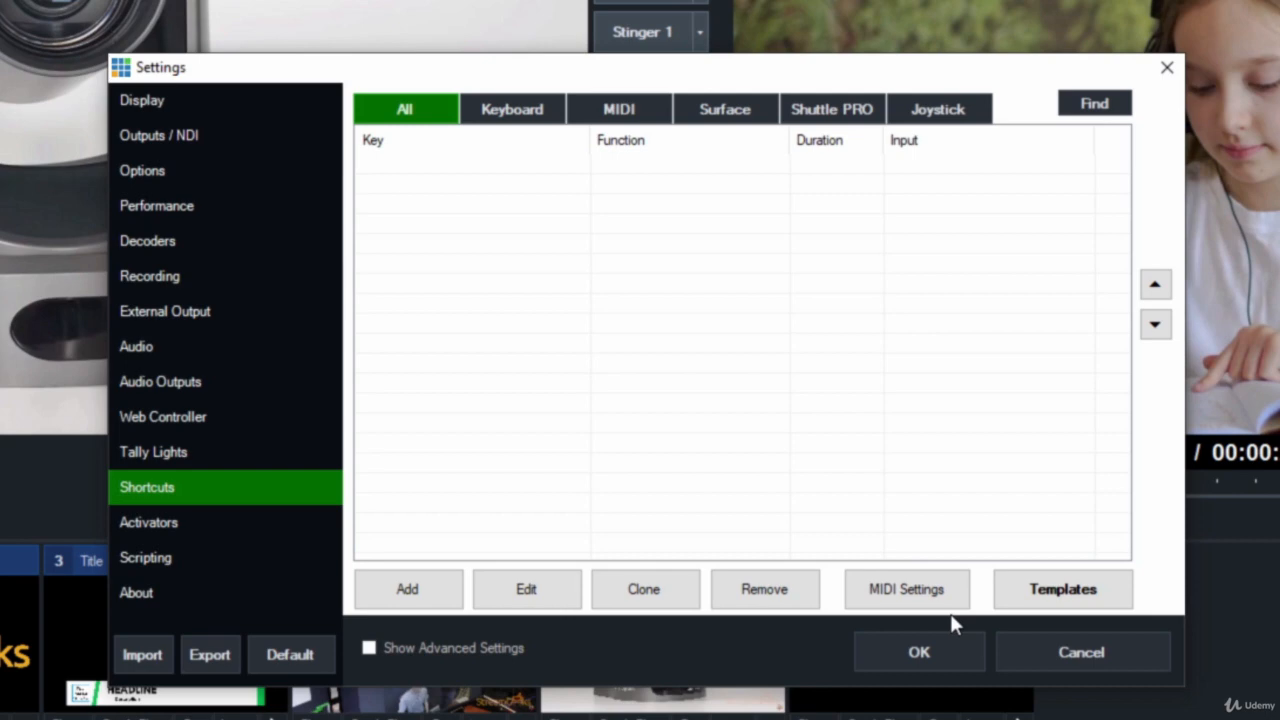
Step: Open the shortcut templates and display the current one as a Joystick / XBOX Controller
click(1063, 592)
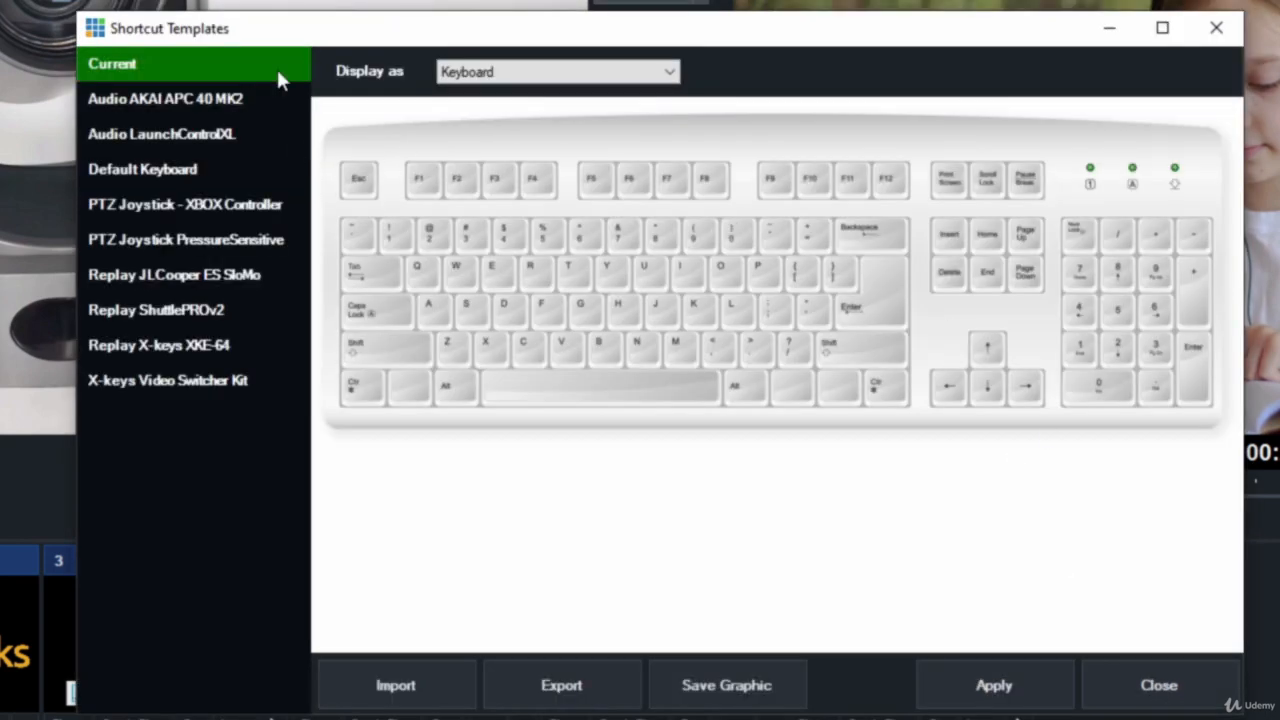
click(570, 83)
click(571, 80)
click(511, 80)
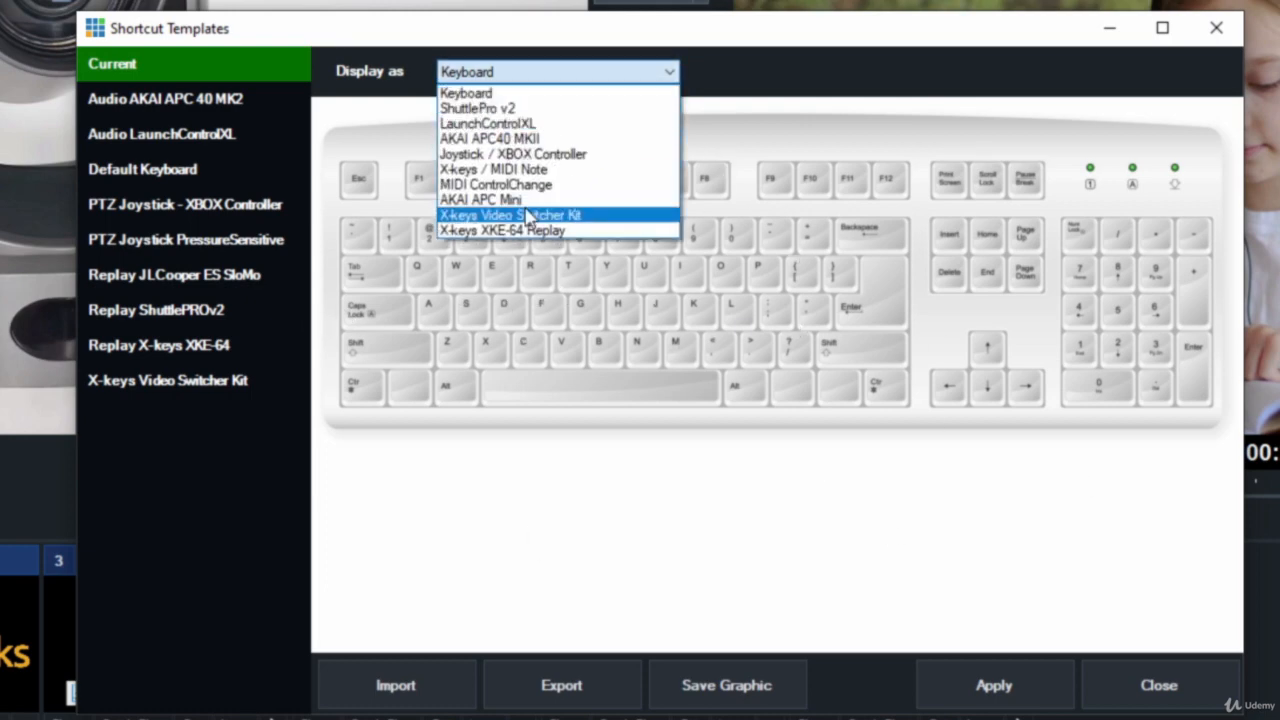
click(537, 155)
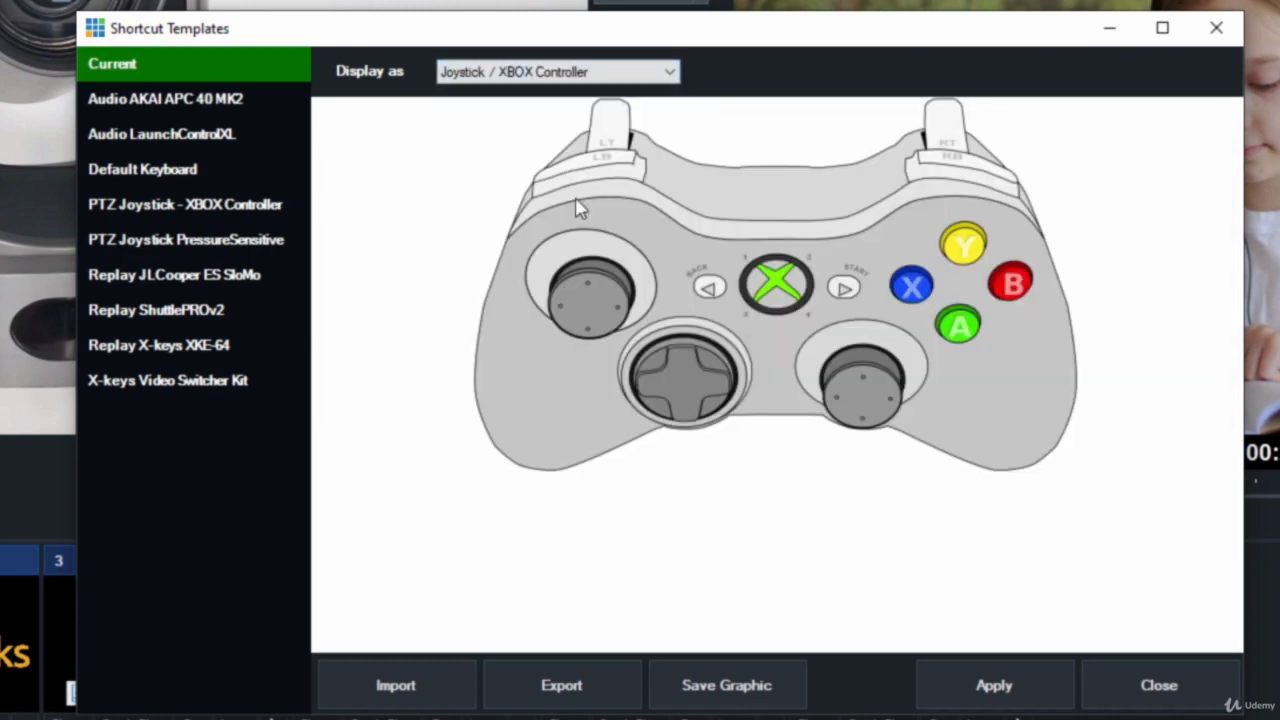
Step: View the PTZ Joystick PressureSensitive and PTZ Joystick - XBOX Controller templates, switch the display back to Keyboard and close the templates
click(209, 246)
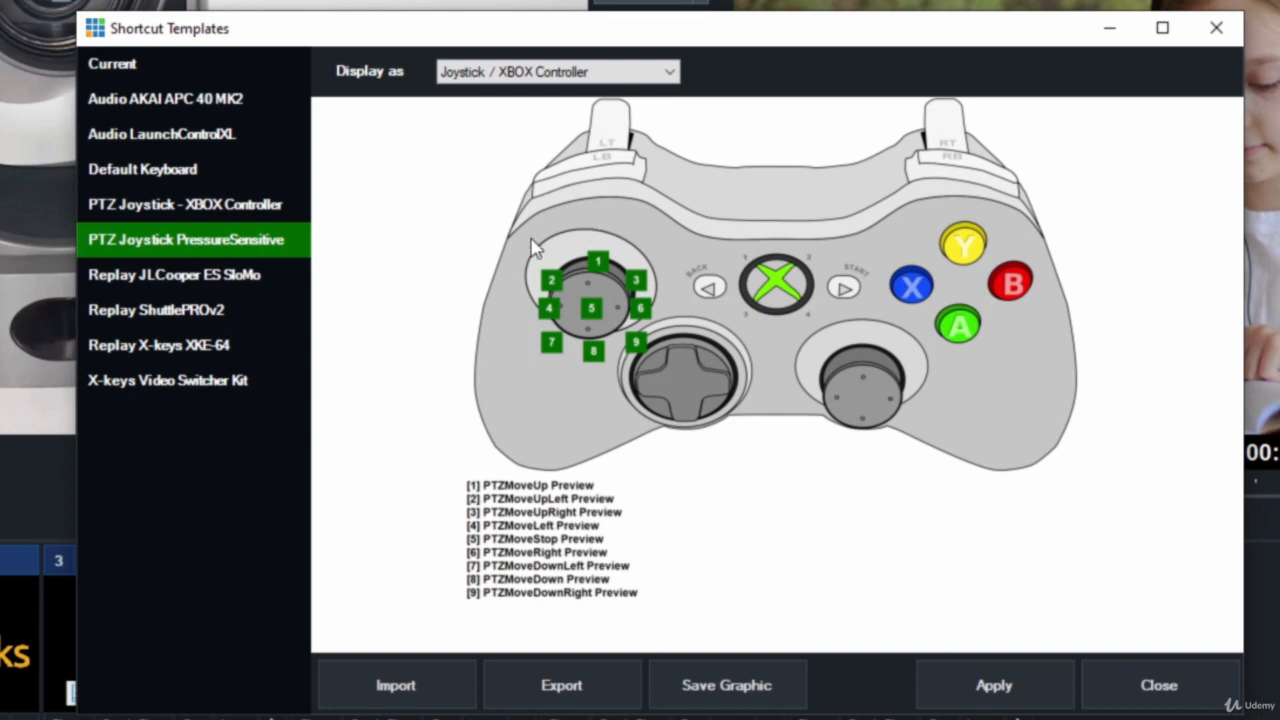
click(216, 212)
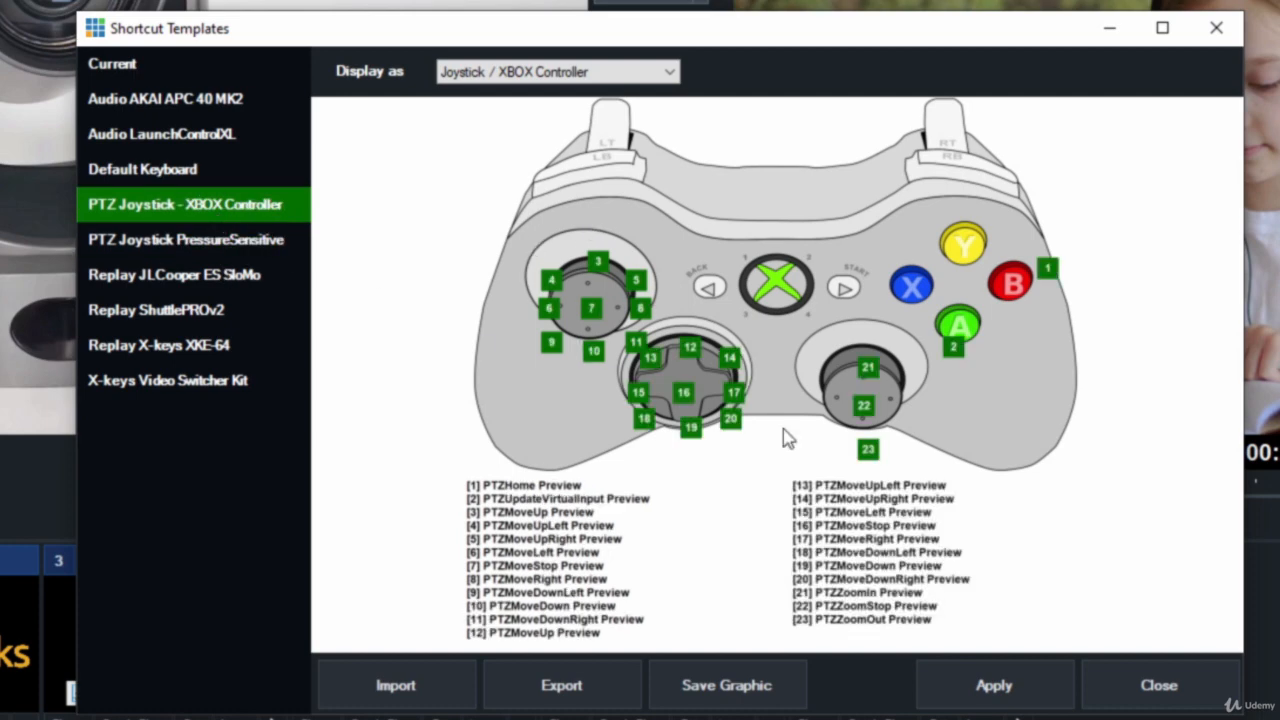
click(514, 72)
click(520, 90)
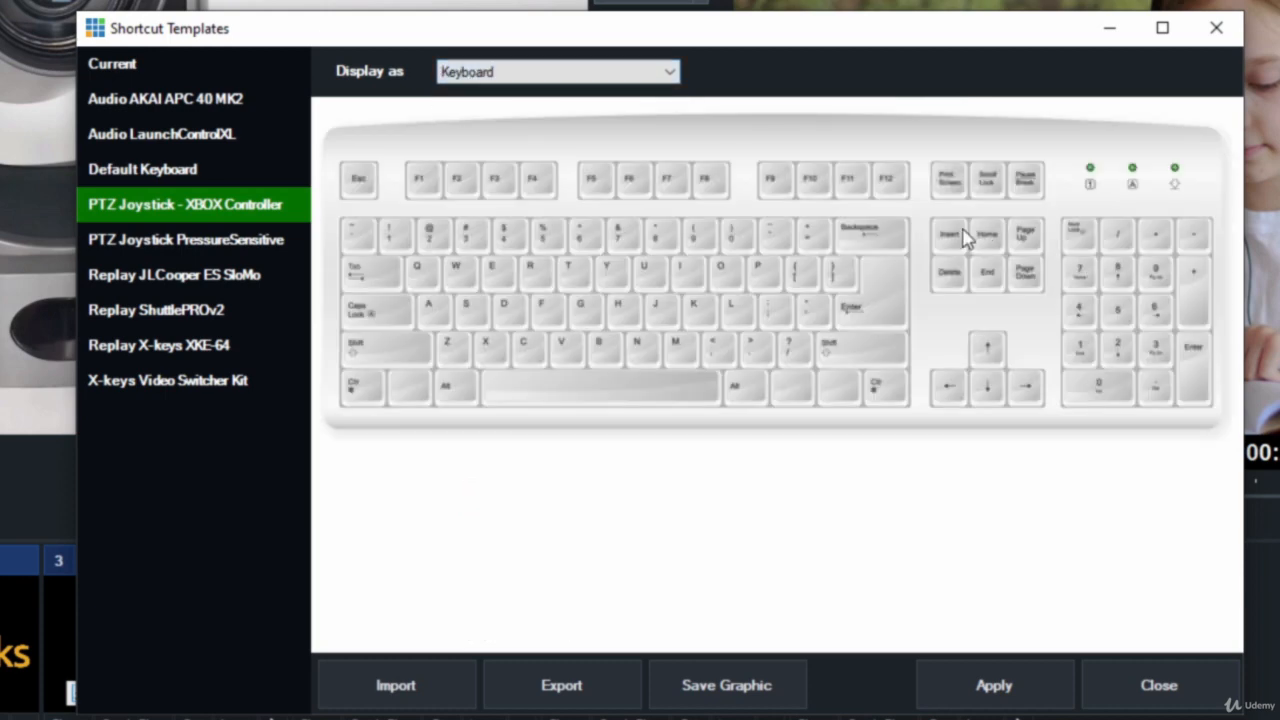
click(1159, 687)
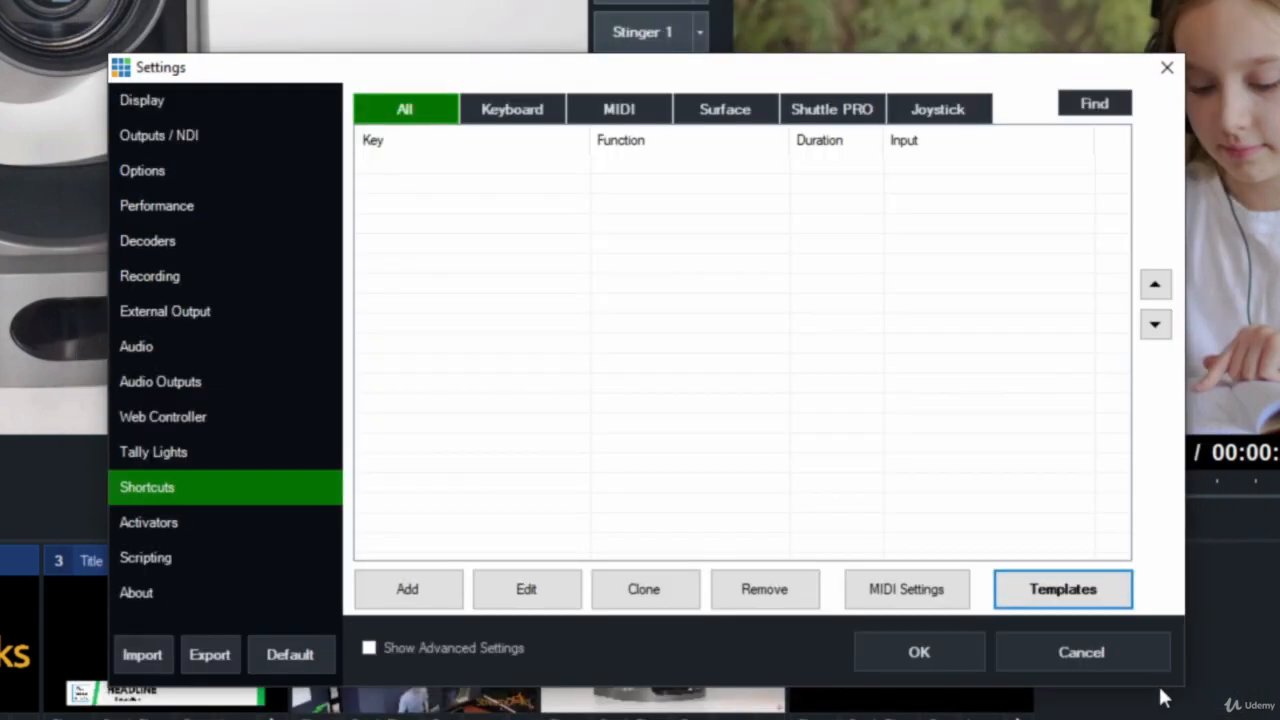
Step: Create a new shortcut that assigns the Space key to the Cut function
click(441, 588)
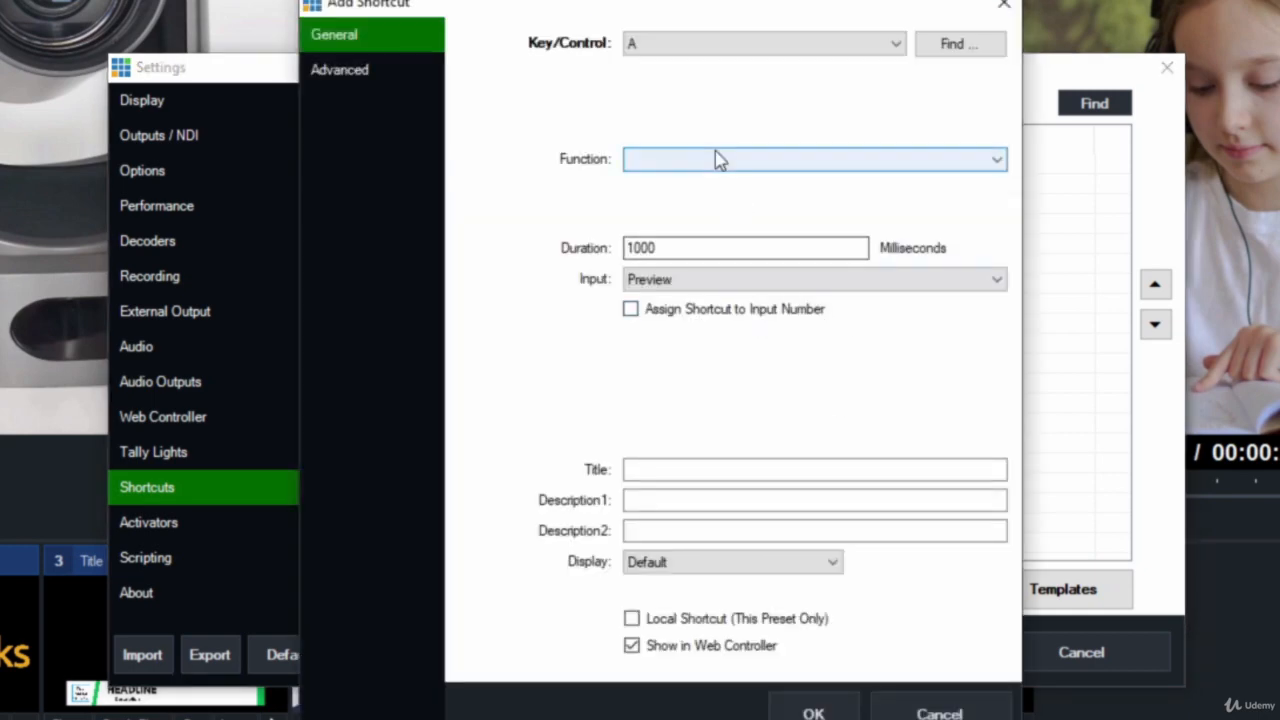
click(952, 45)
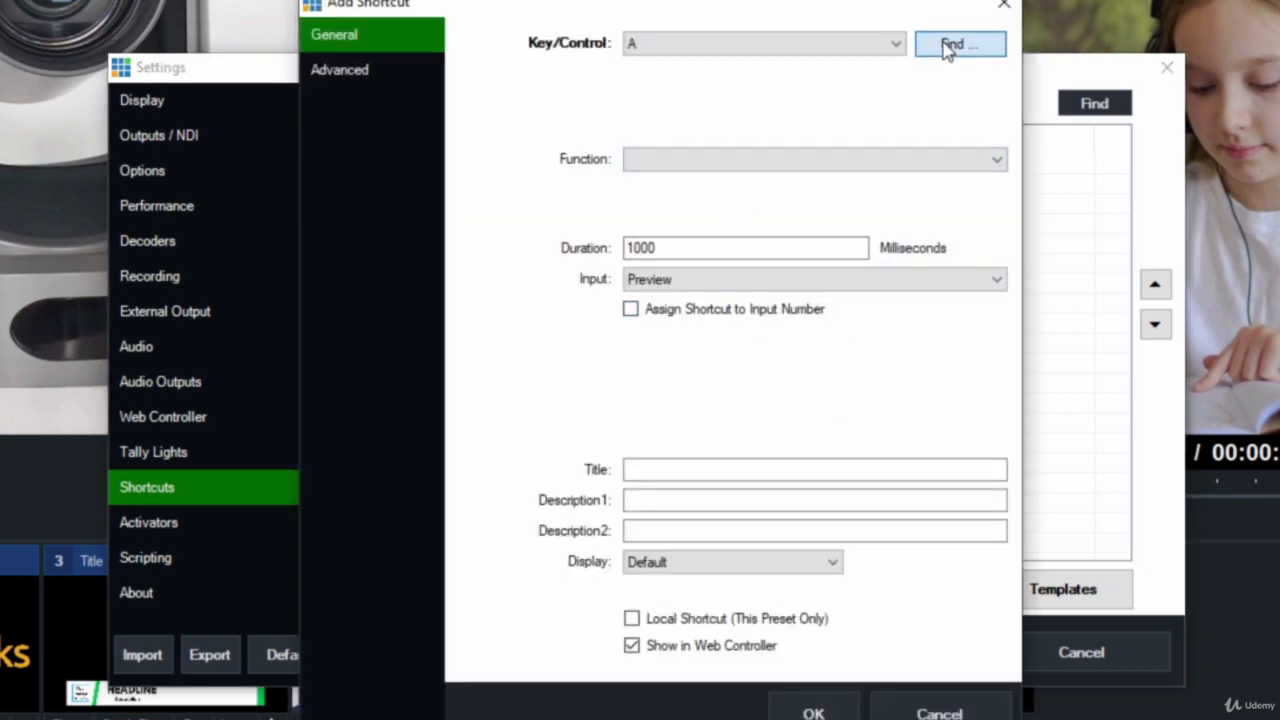
key(space)
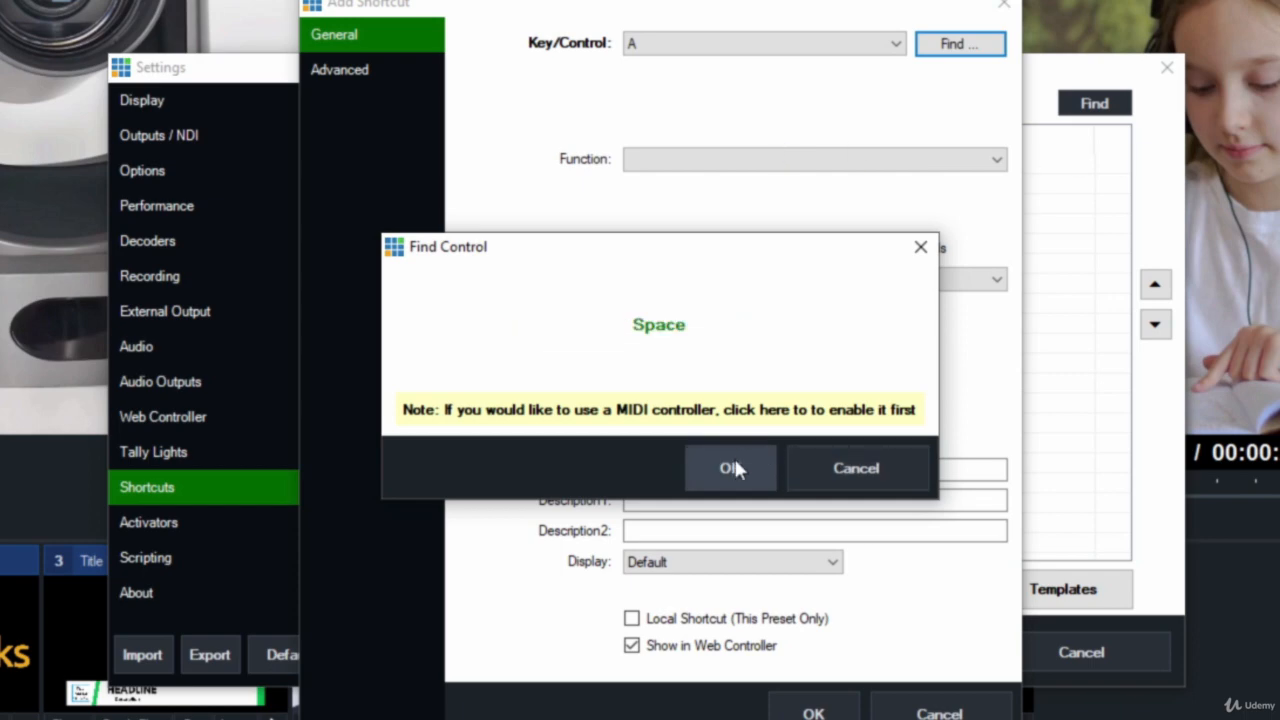
click(731, 466)
click(826, 160)
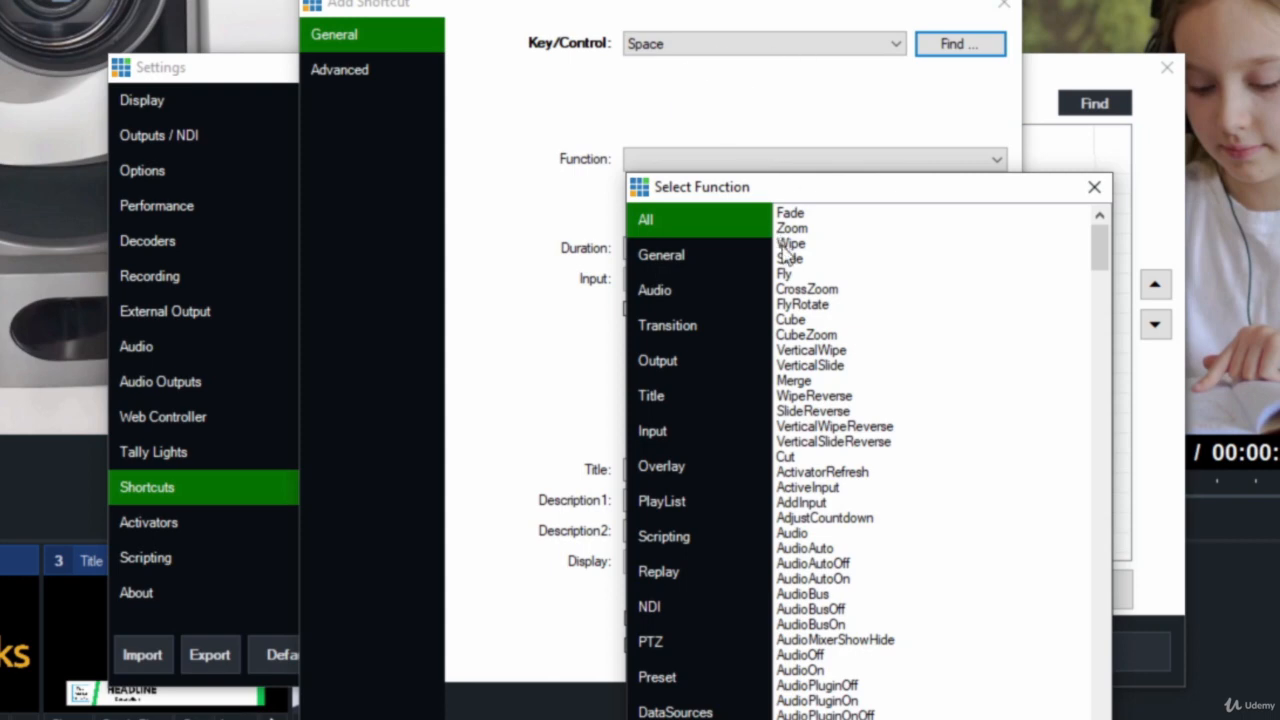
double_click(837, 460)
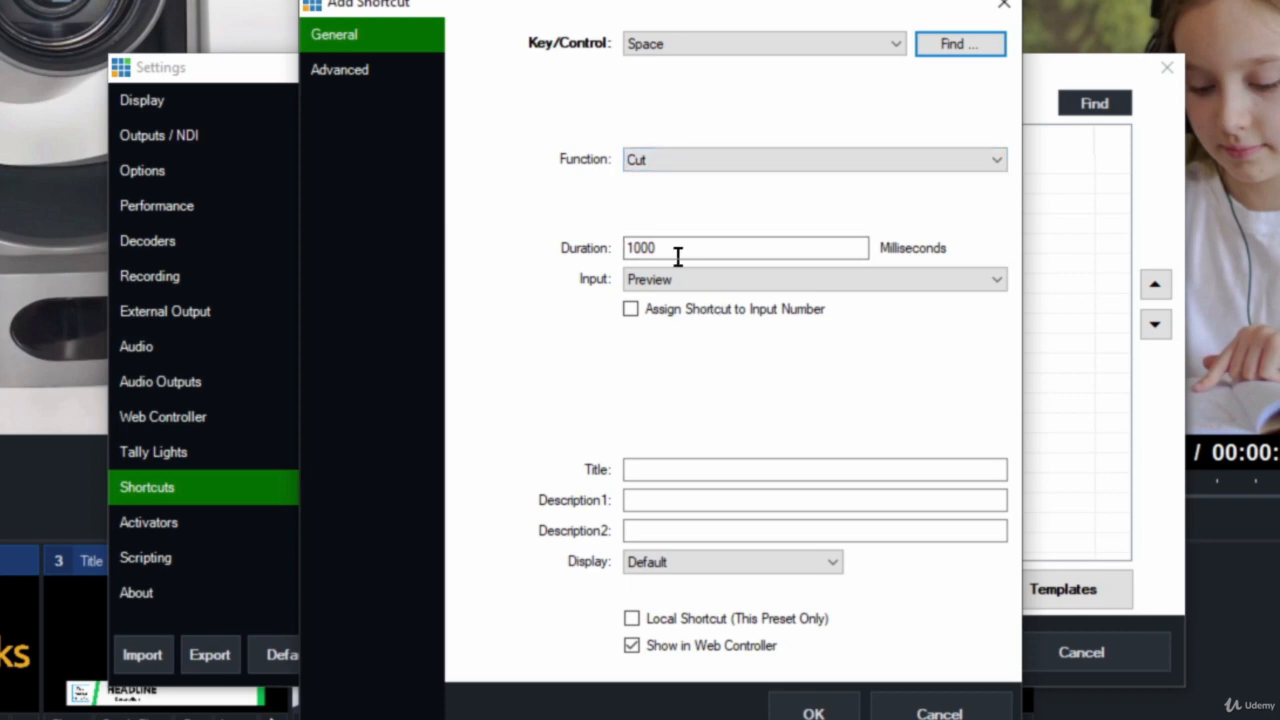
Step: Title the new shortcut SIMPLE CUT and save it
click(662, 472)
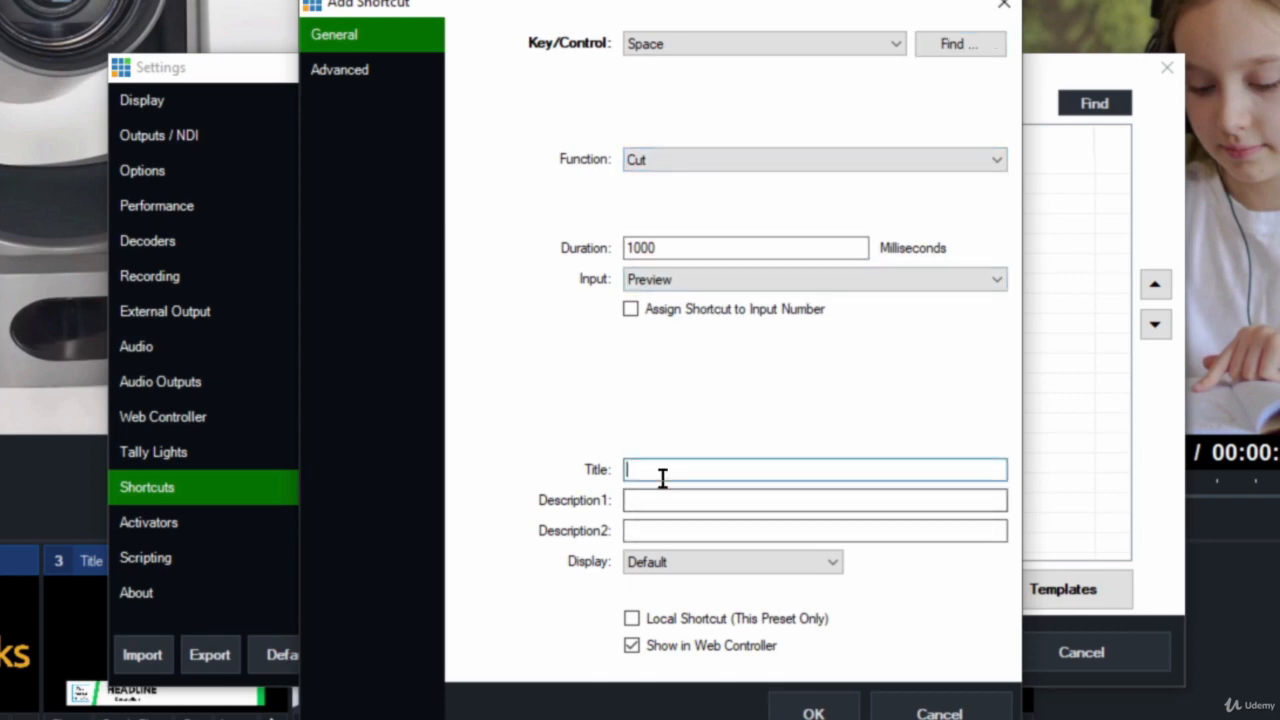
text(SIMPLE CUT)
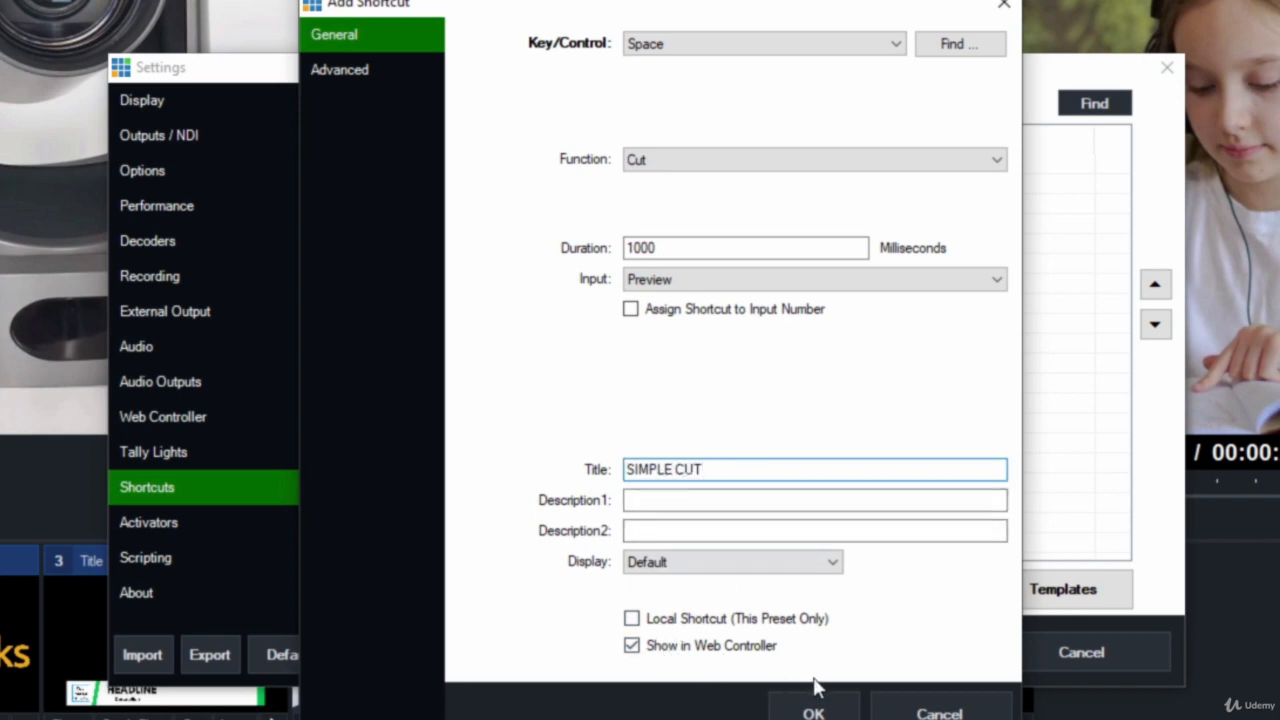
click(814, 710)
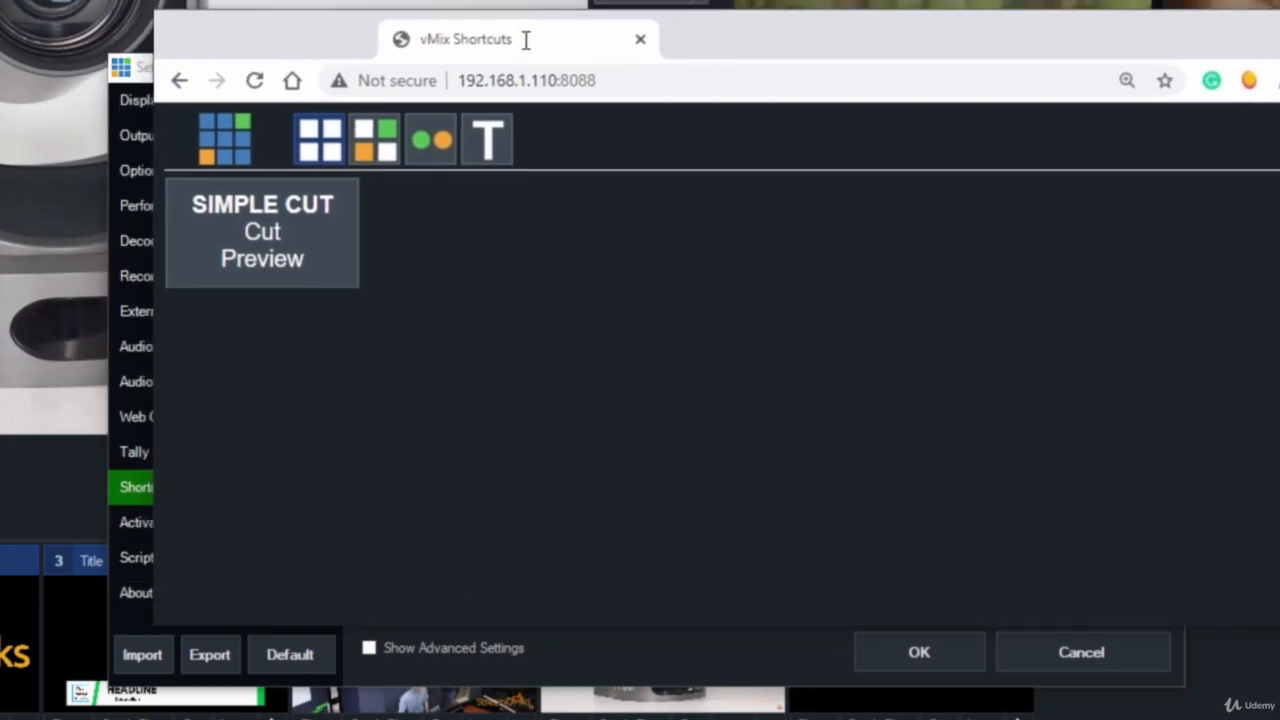
Step: On the vMix Shortcuts web page at 192.168.1.110:8088, trigger the SIMPLE CUT shortcut three times
drag(526, 40, 417, 67)
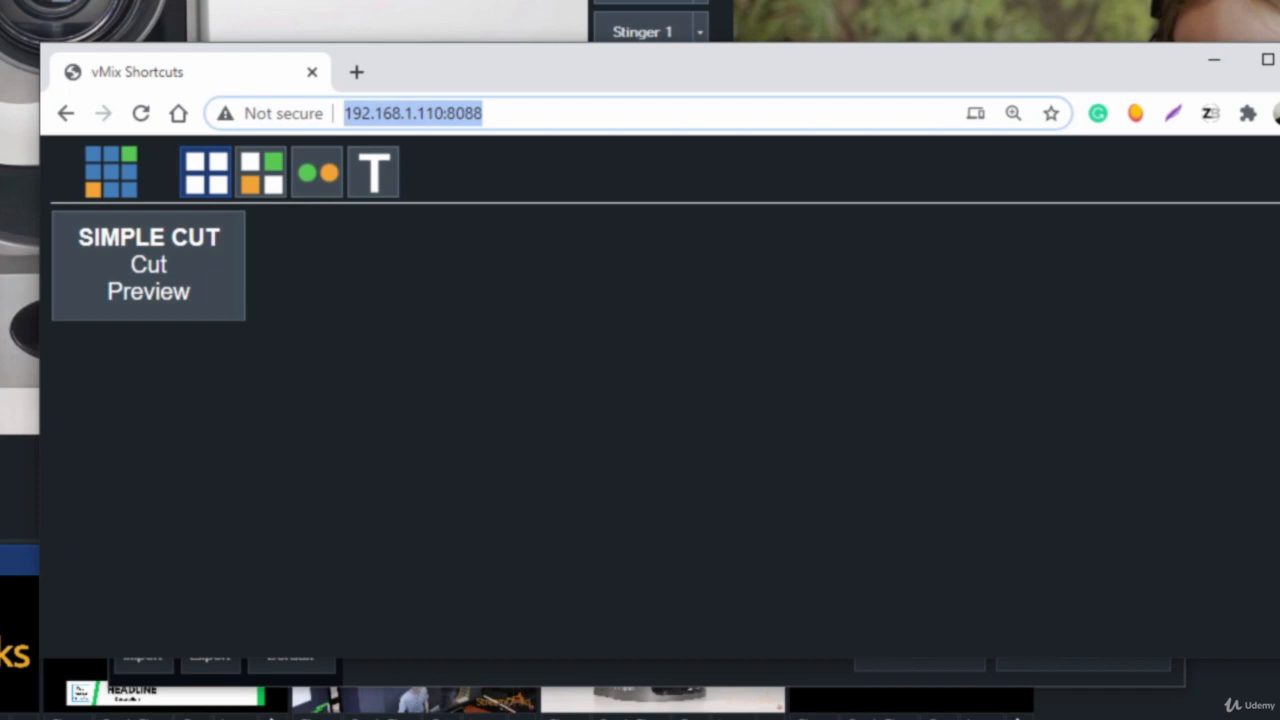
click(455, 127)
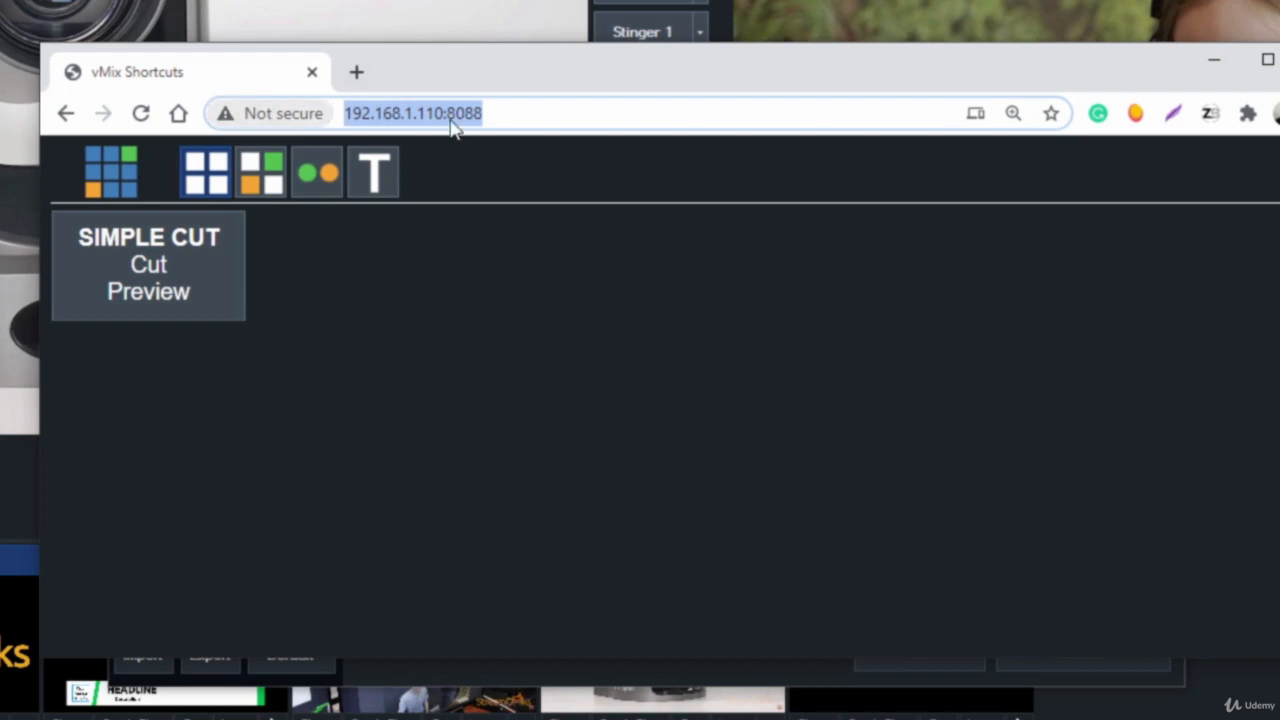
click(450, 113)
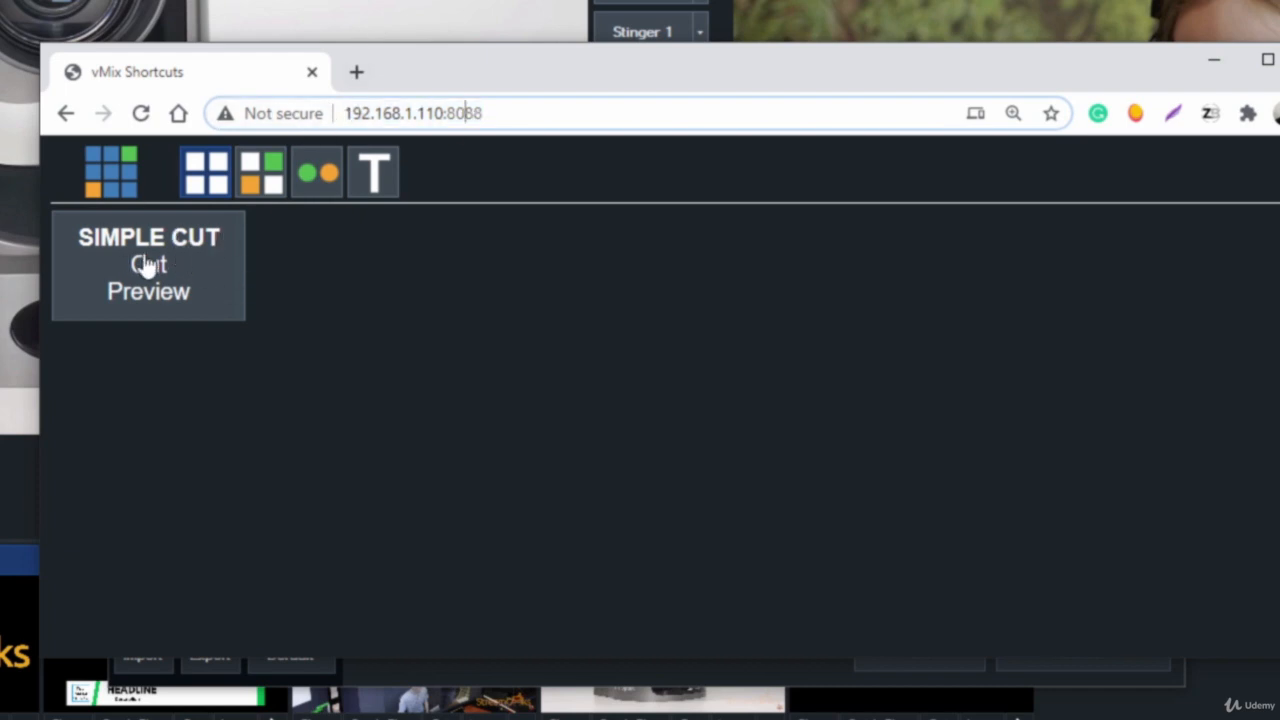
click(176, 232)
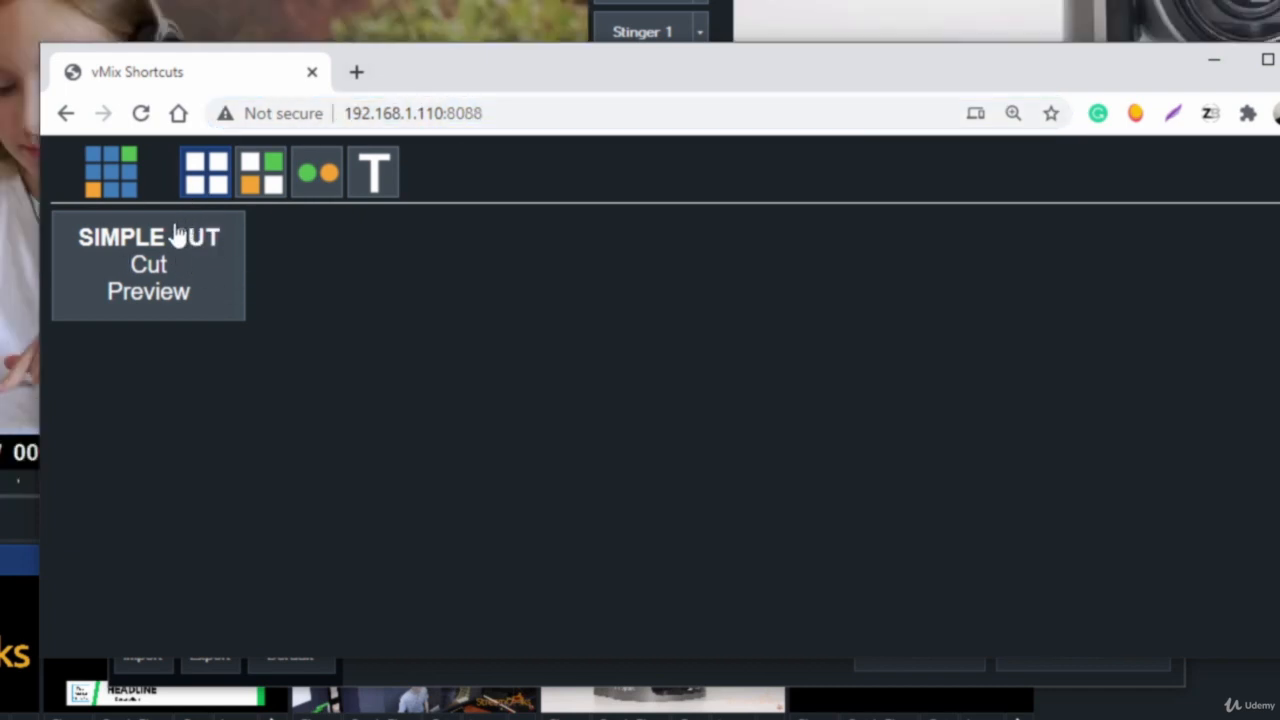
click(176, 232)
click(176, 232)
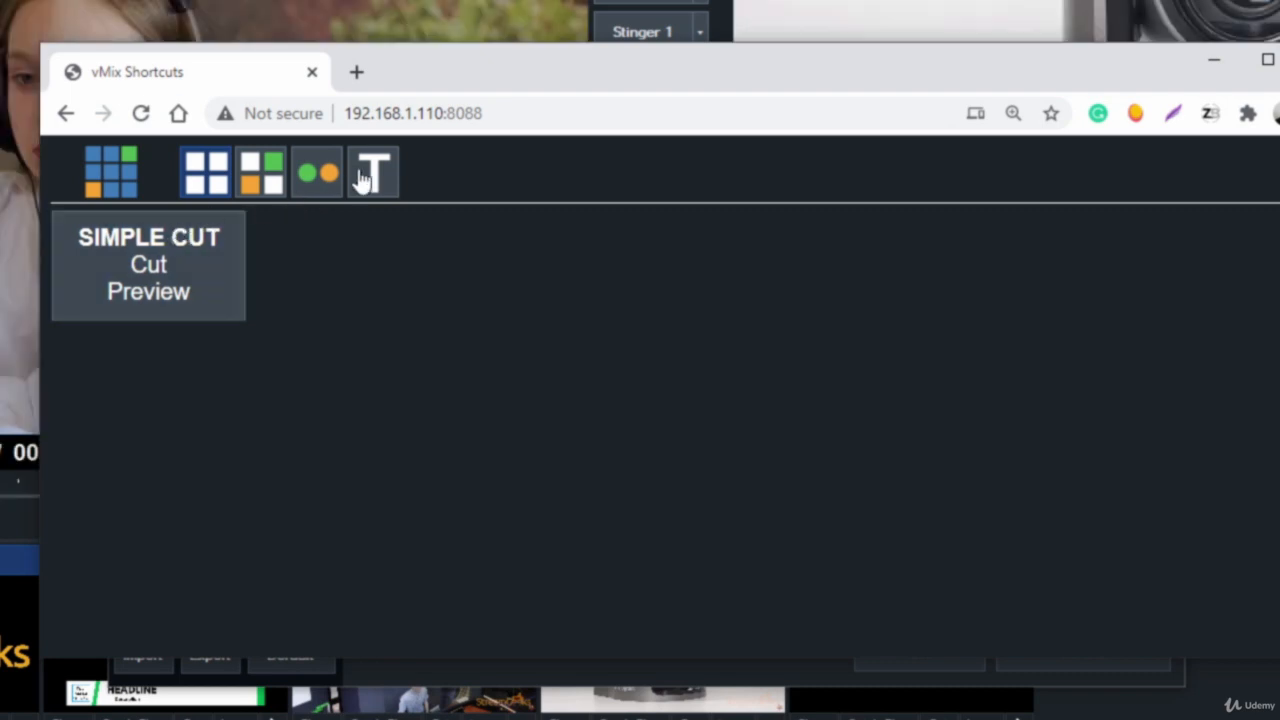
Step: Uncover the shortcut list behind the web page and test SIMPLE CUT three more times from the browser
drag(467, 47, 451, 230)
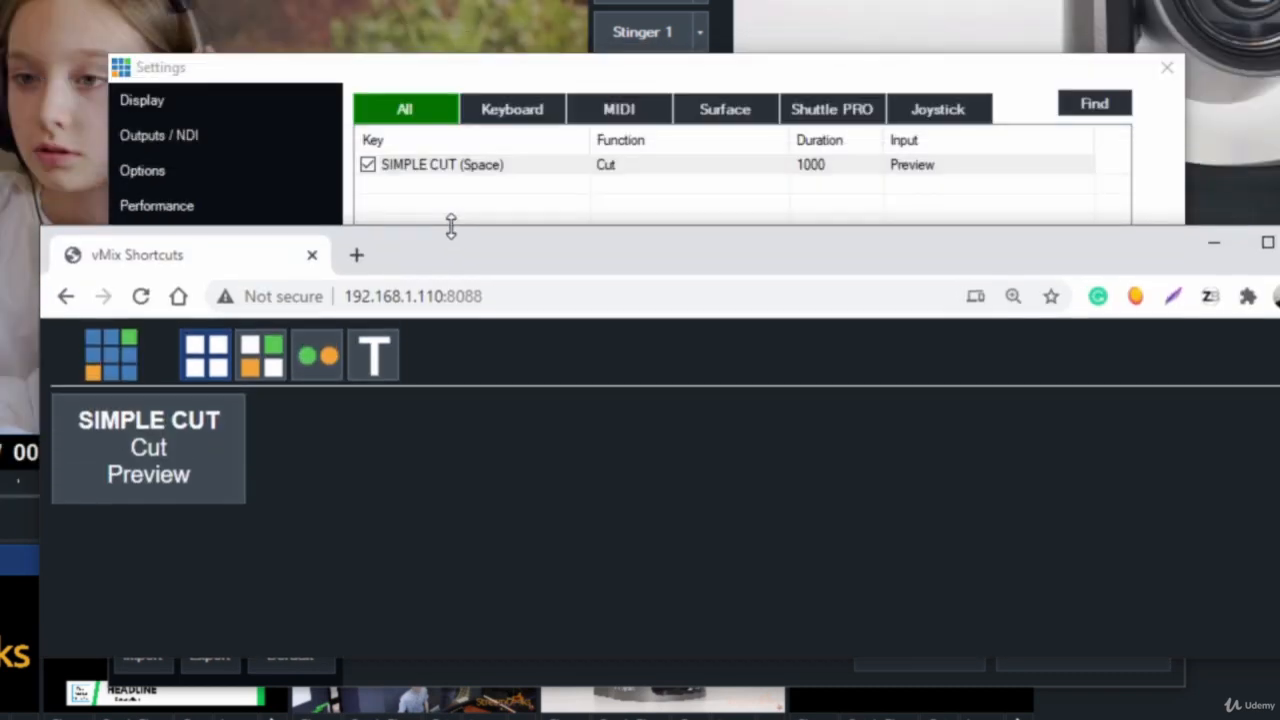
click(205, 428)
click(204, 428)
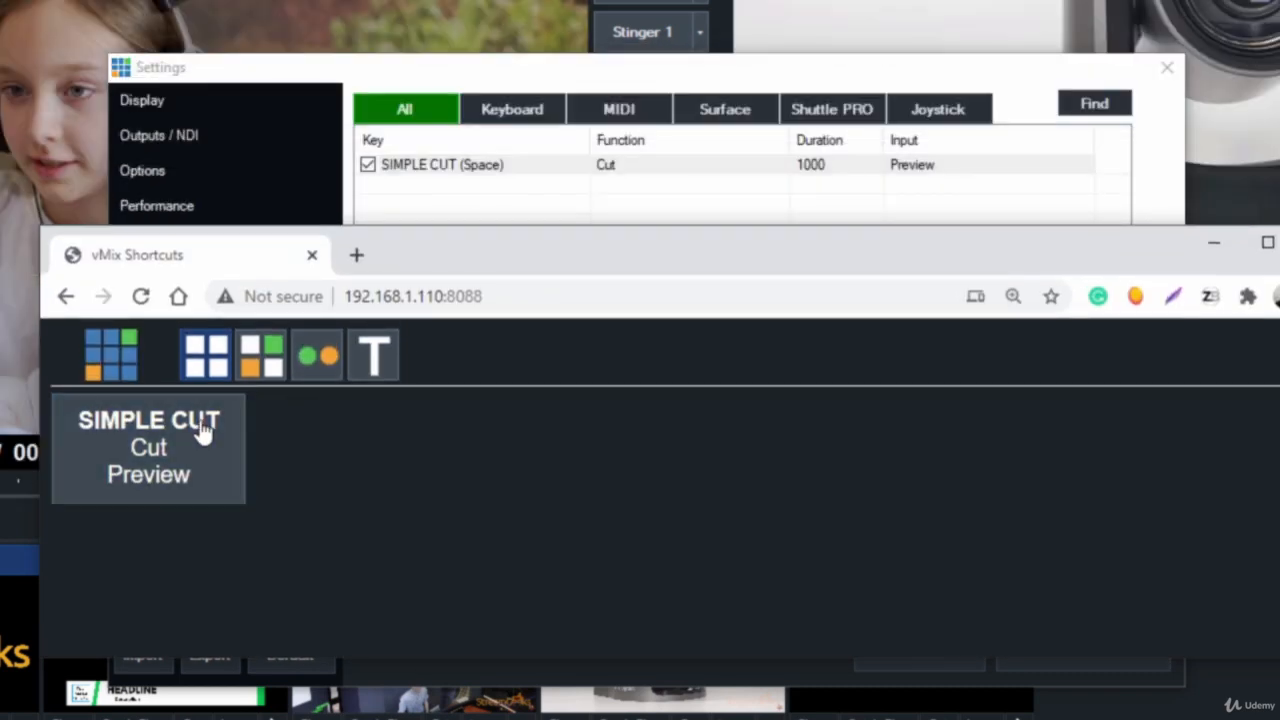
click(203, 427)
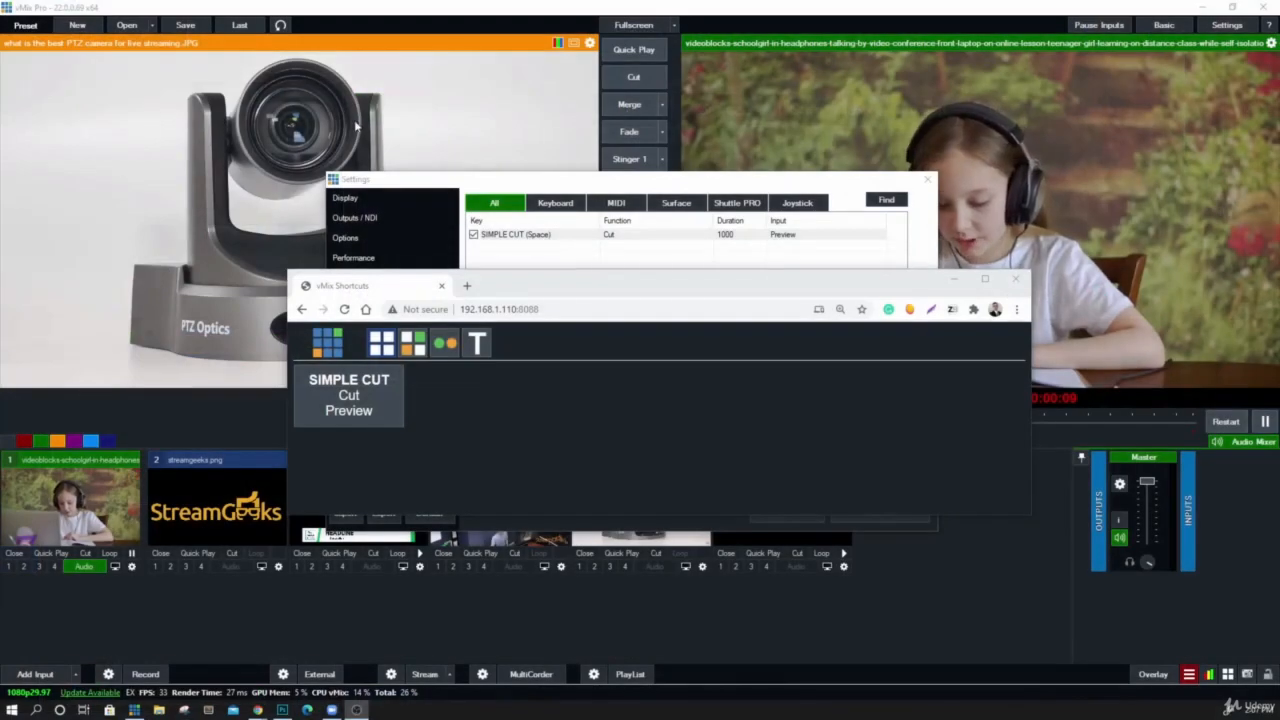
Step: Minimize the web page, close the settings, and cut between preview and program five times with the Space shortcut
click(954, 279)
click(927, 179)
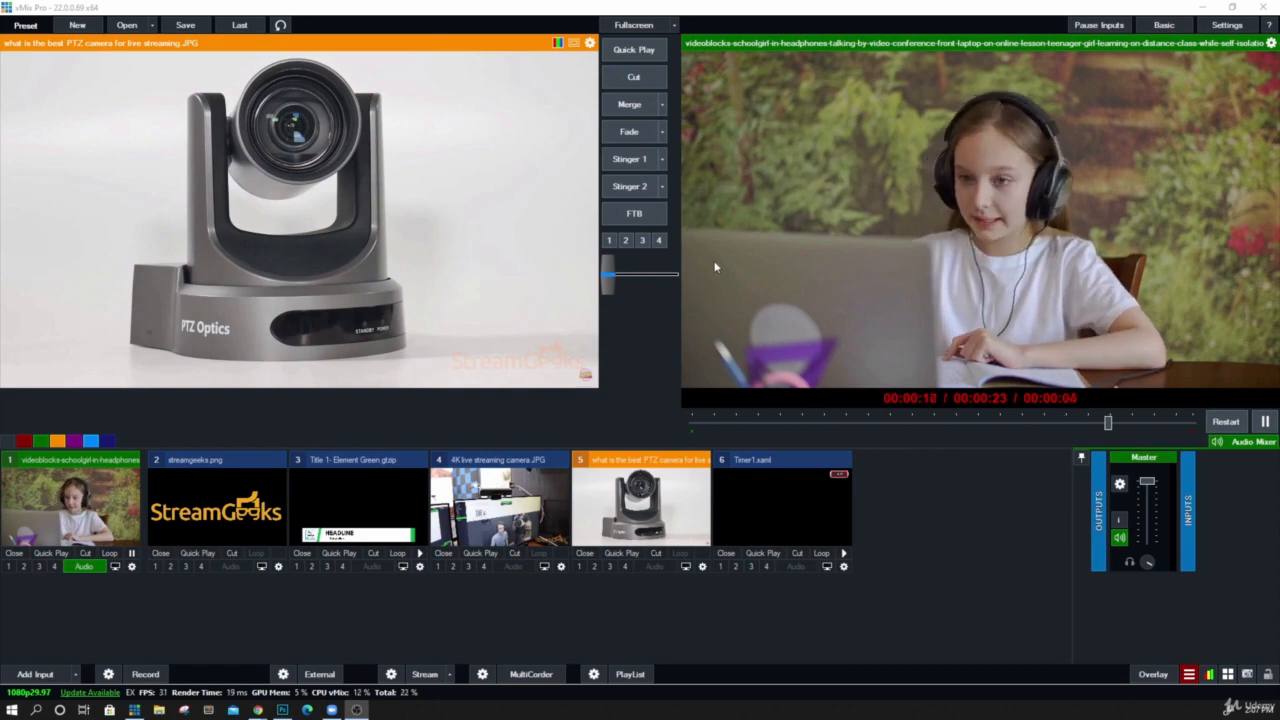
click(901, 440)
key(space)
key(space)
key(space)
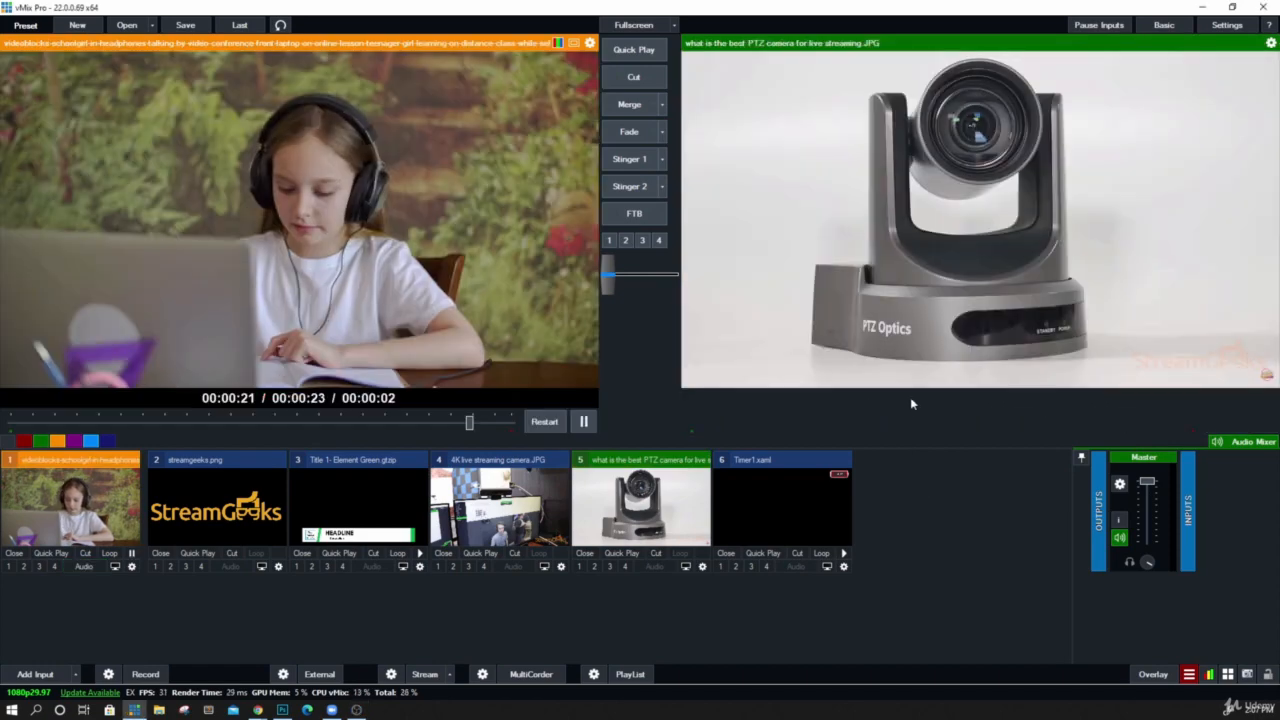
key(space)
key(space)
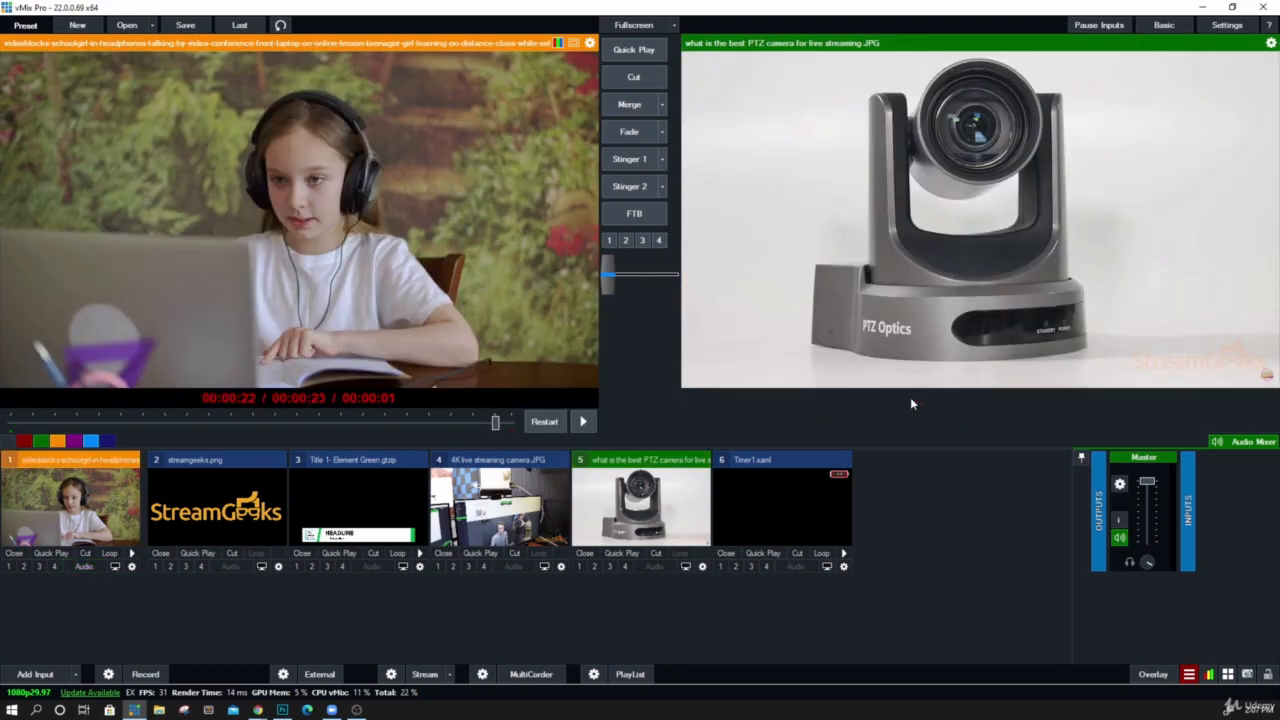
Step: Add a shortcut on the D1 key that runs OverlayInput1 with input 3, the green title, and title it TITLE1
click(1228, 674)
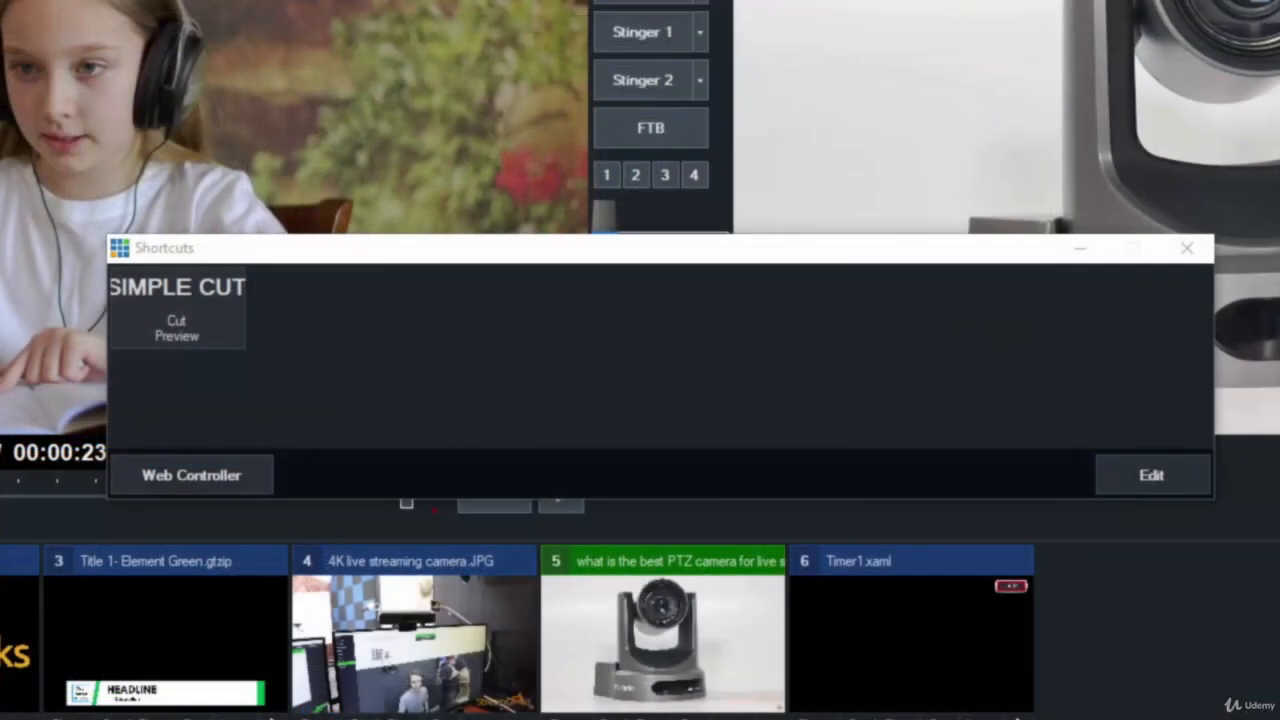
click(1125, 470)
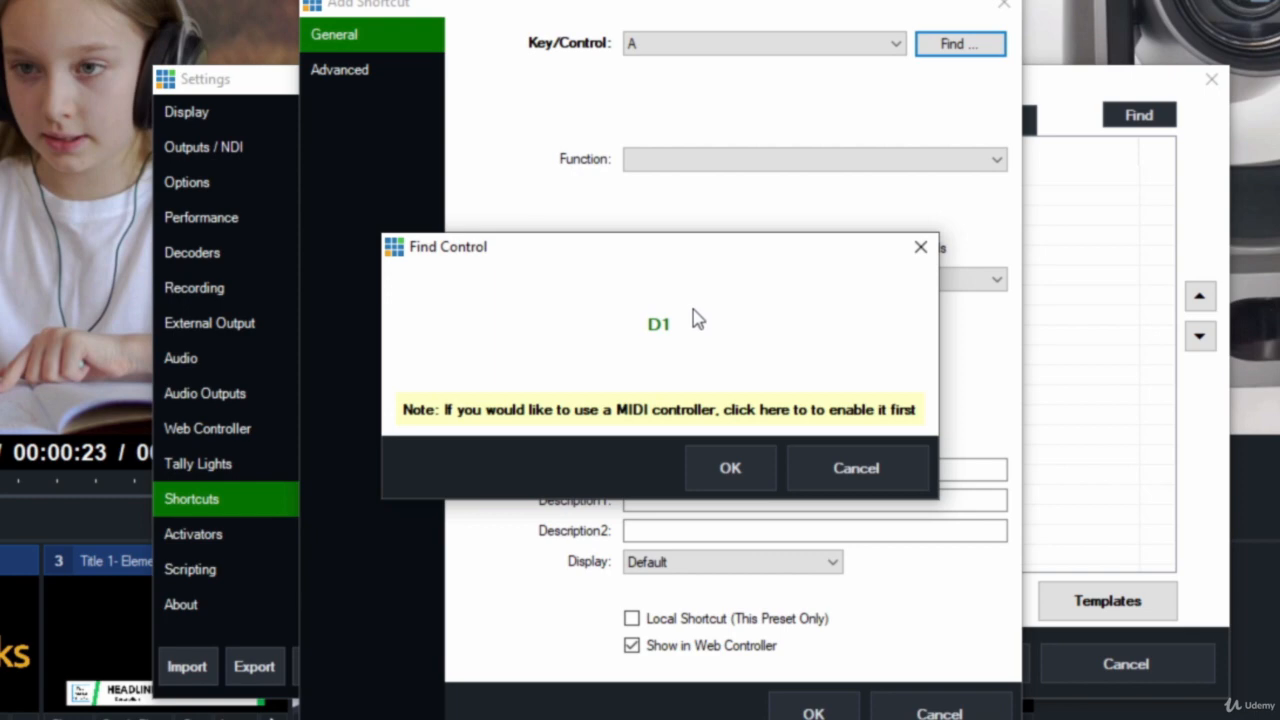
click(730, 490)
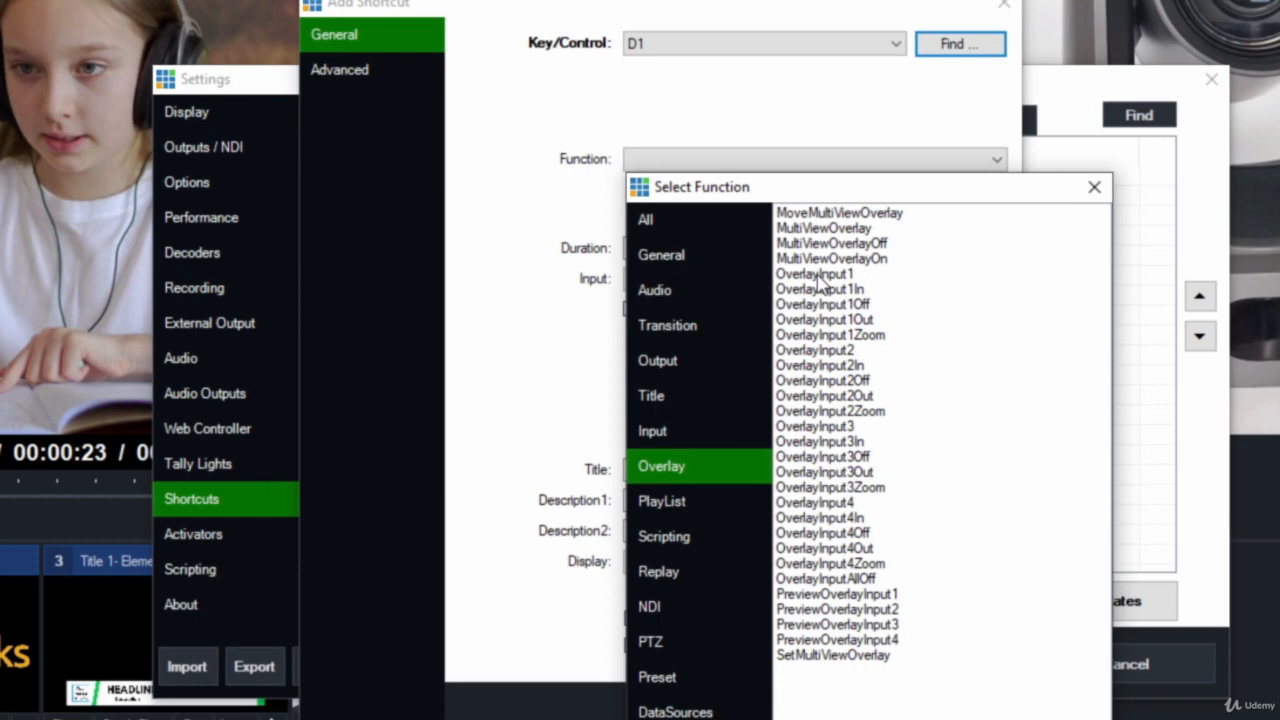
click(818, 276)
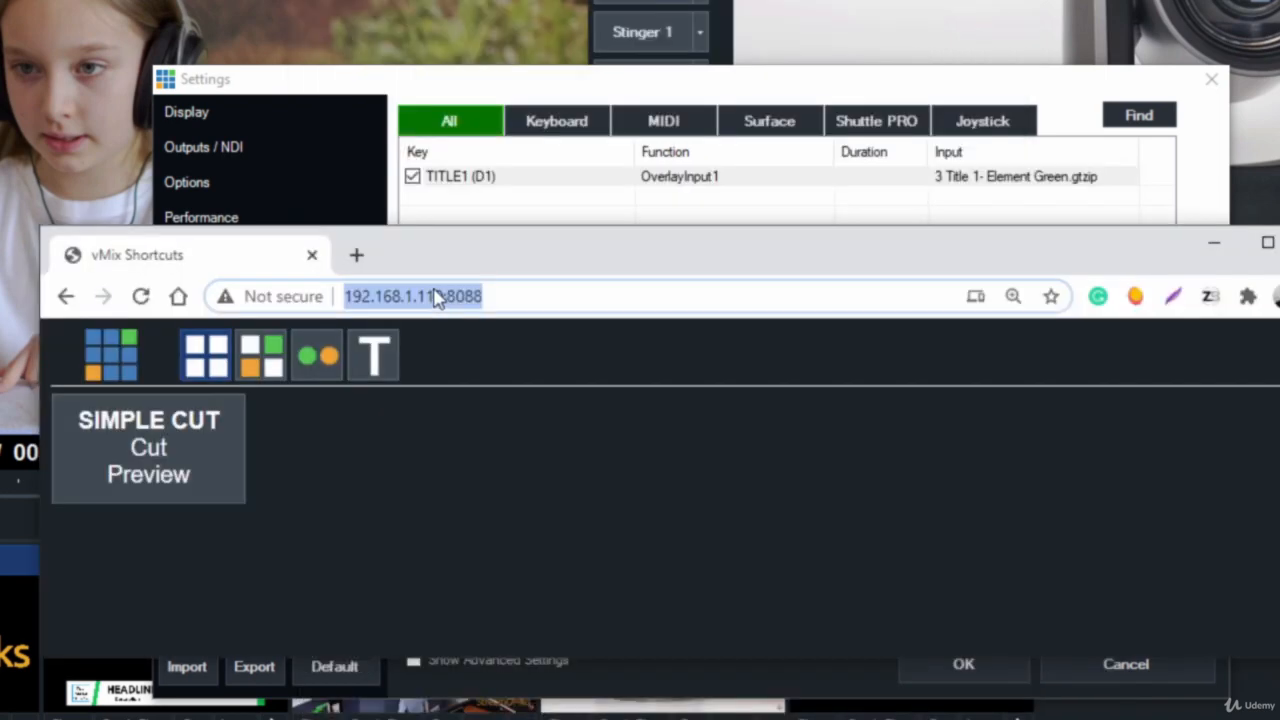
Step: Reload the shortcuts web page and add a Space shortcut titled SIMPLE CUT that runs Cut on Preview
key(Return)
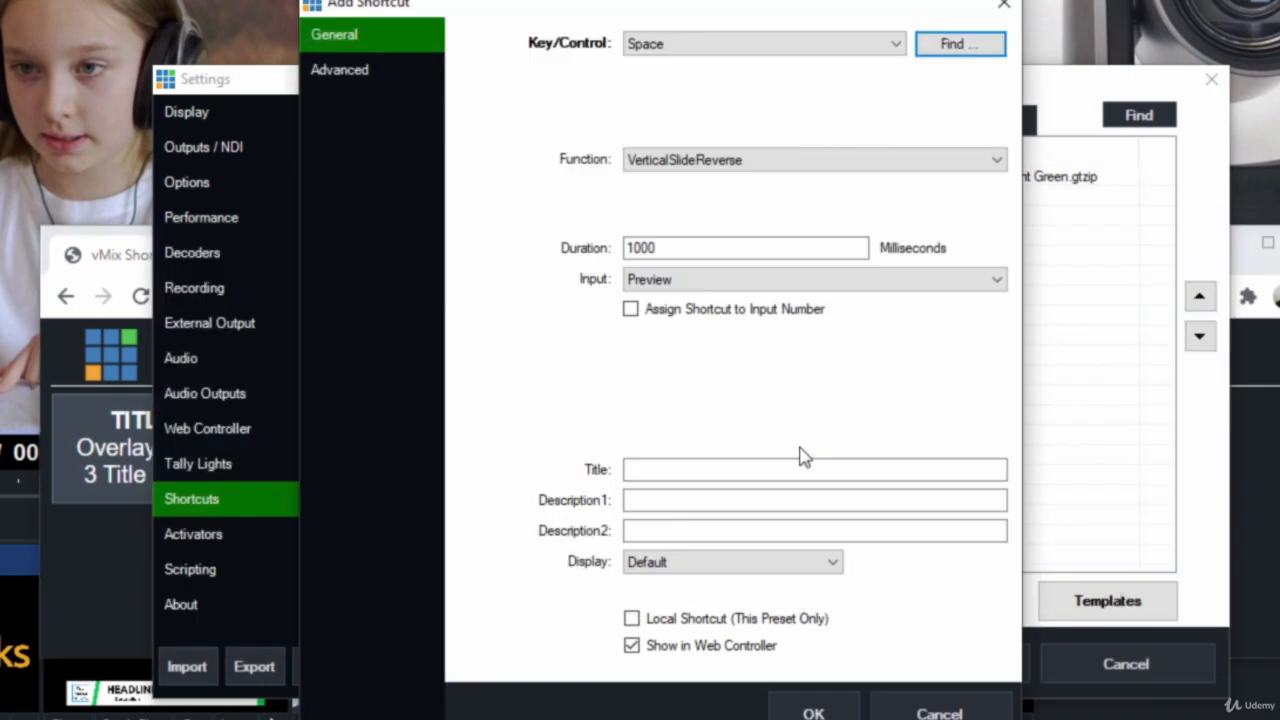
click(750, 163)
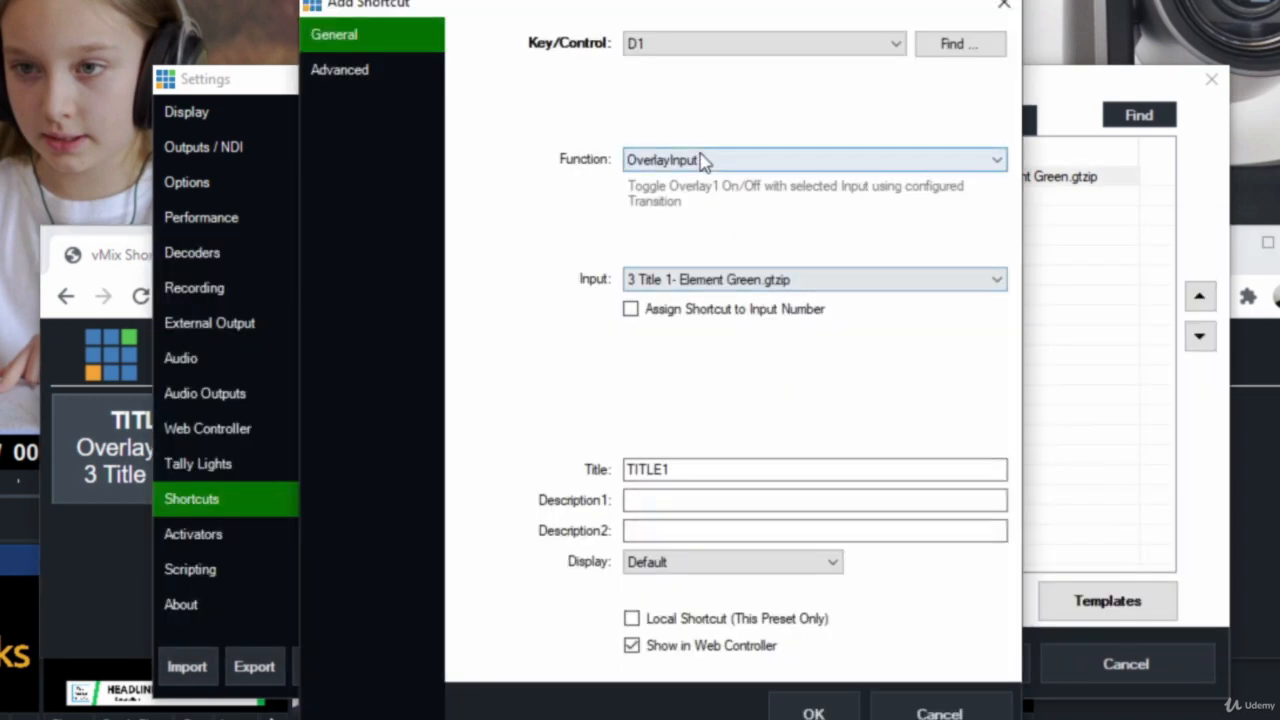
Step: Check the D1 shortcut's OverlayInput1 function and input choices, and put the PTZ camera image of input 5 in preview
text(1)
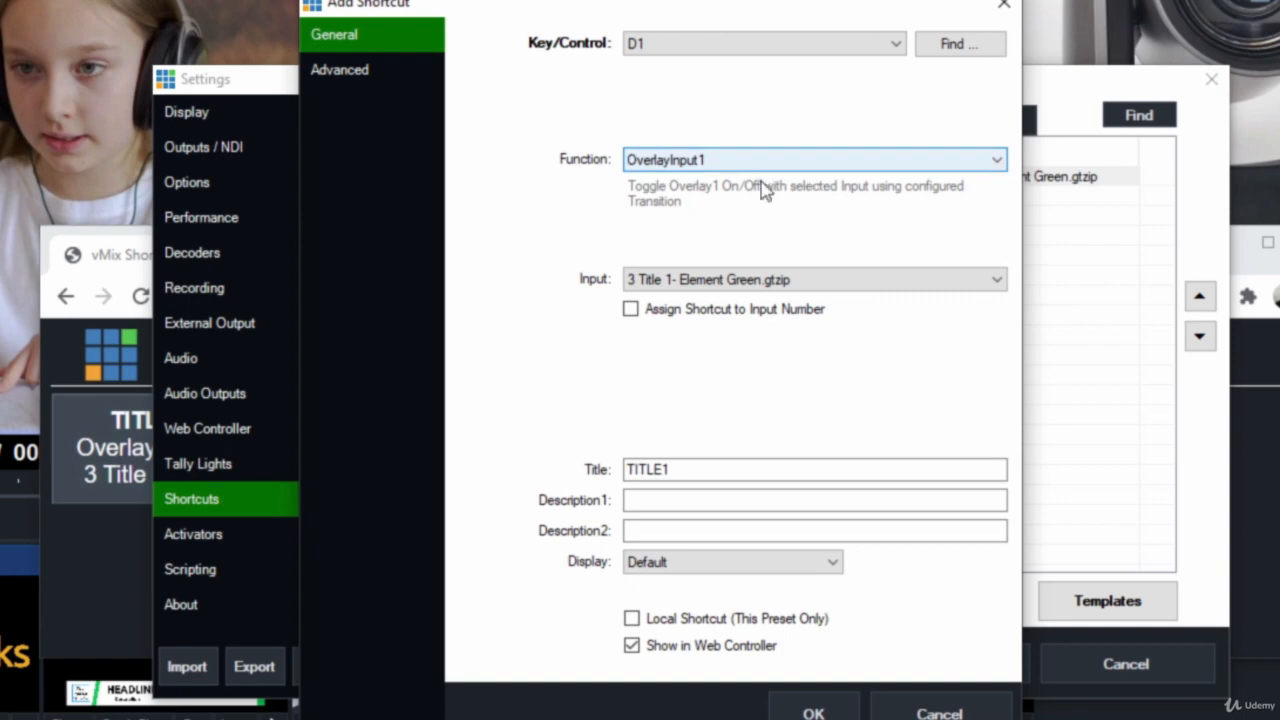
click(760, 279)
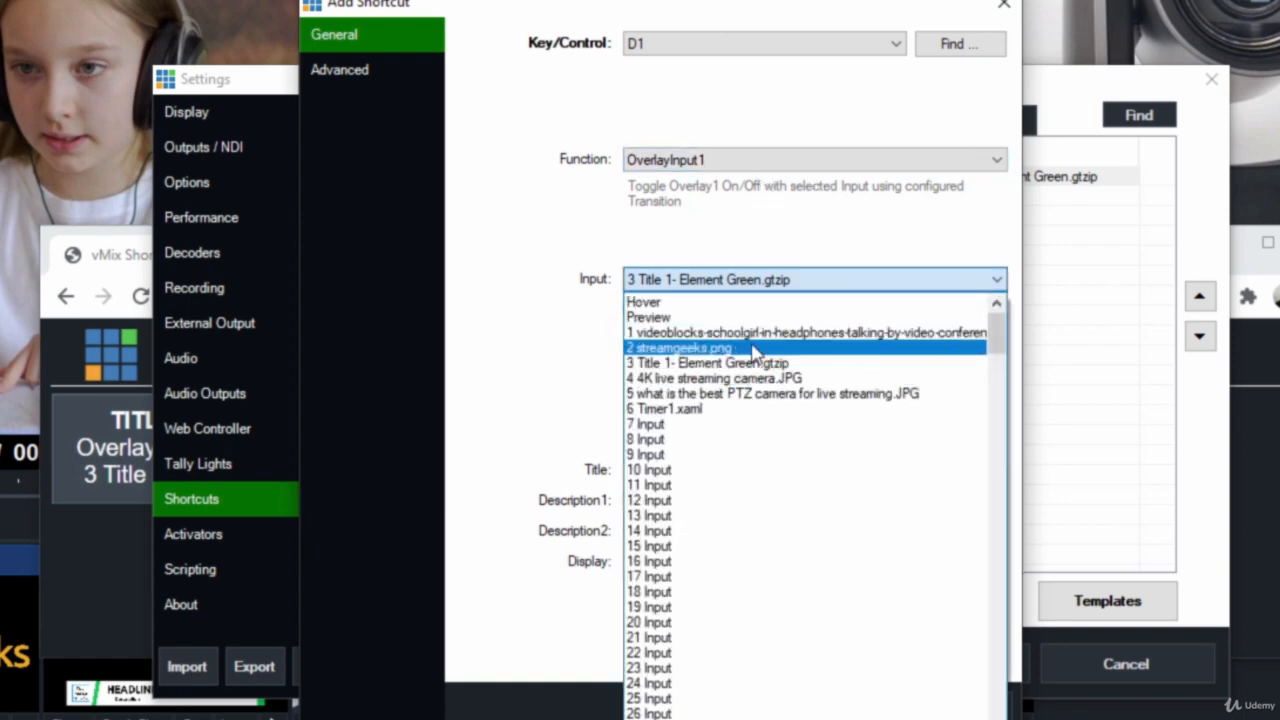
scroll(757, 350, up, 1)
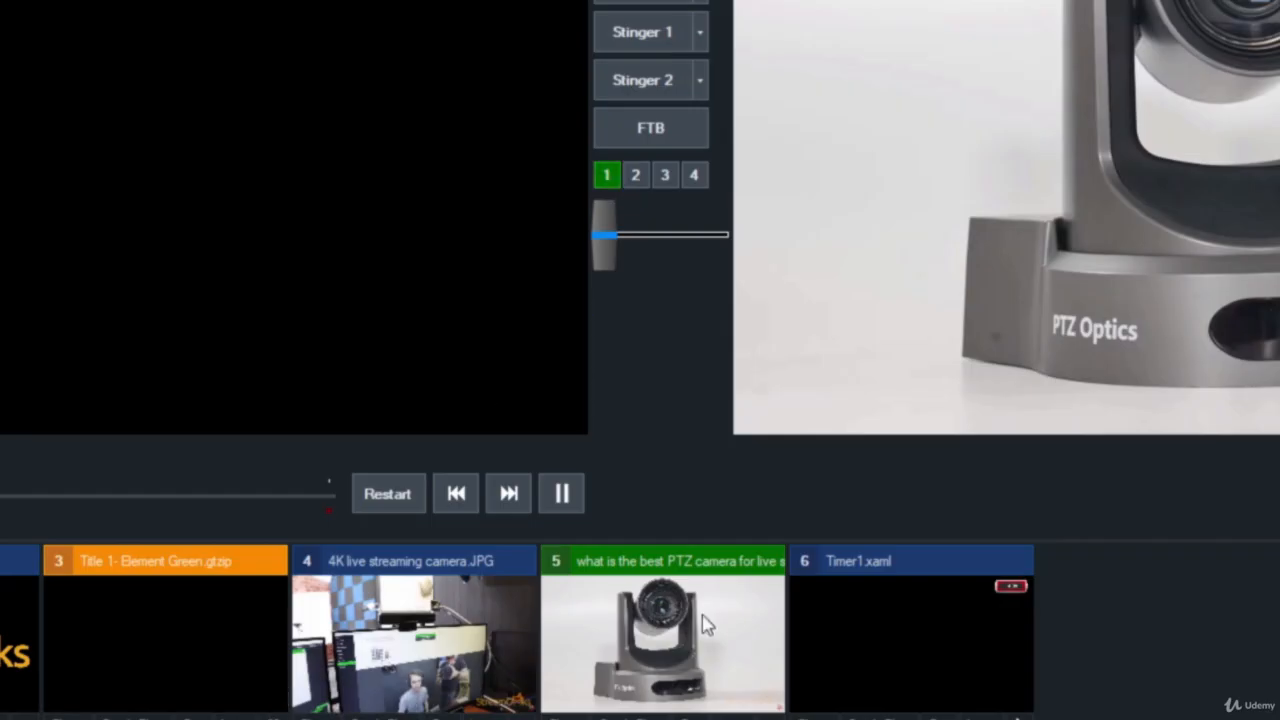
click(700, 628)
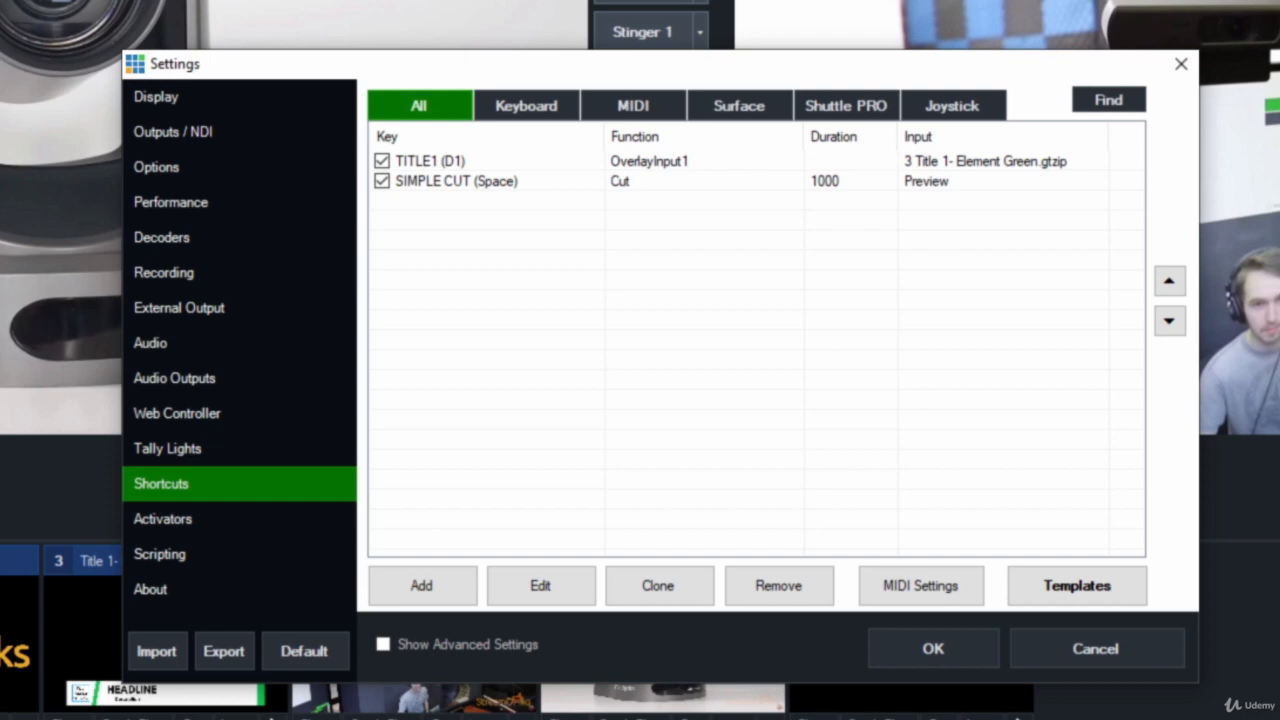
click(421, 585)
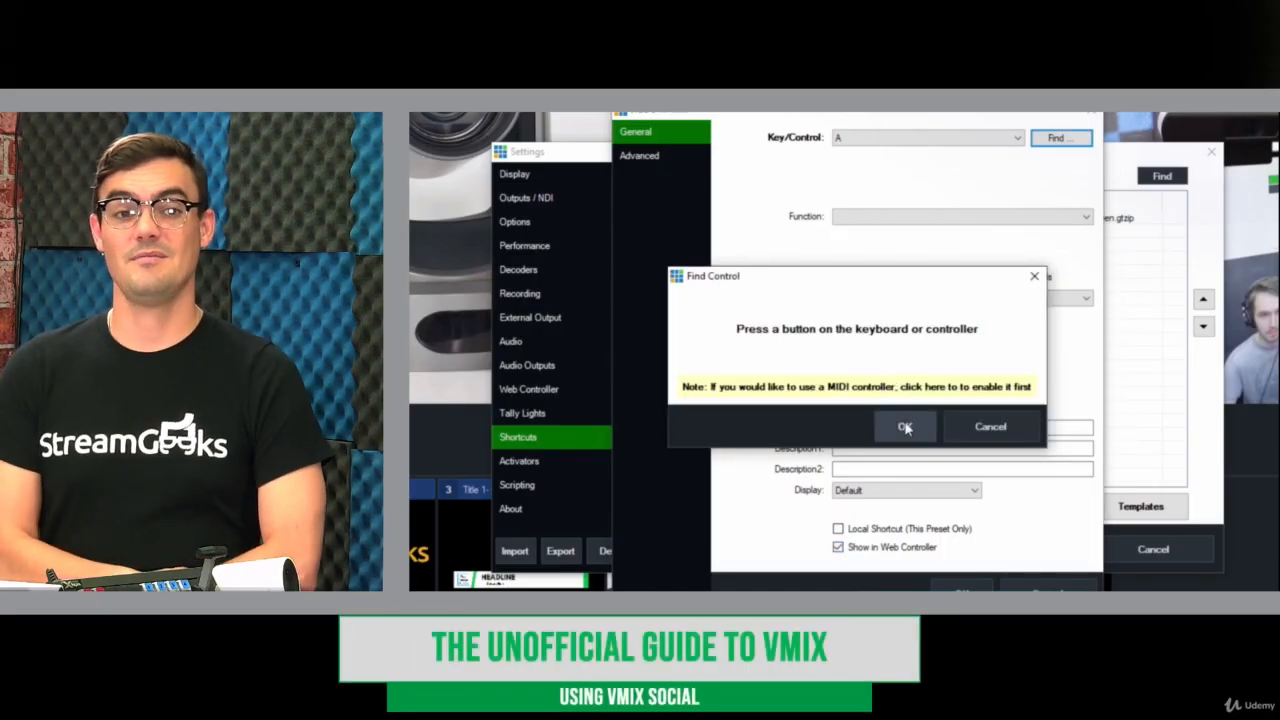
click(904, 425)
click(1090, 114)
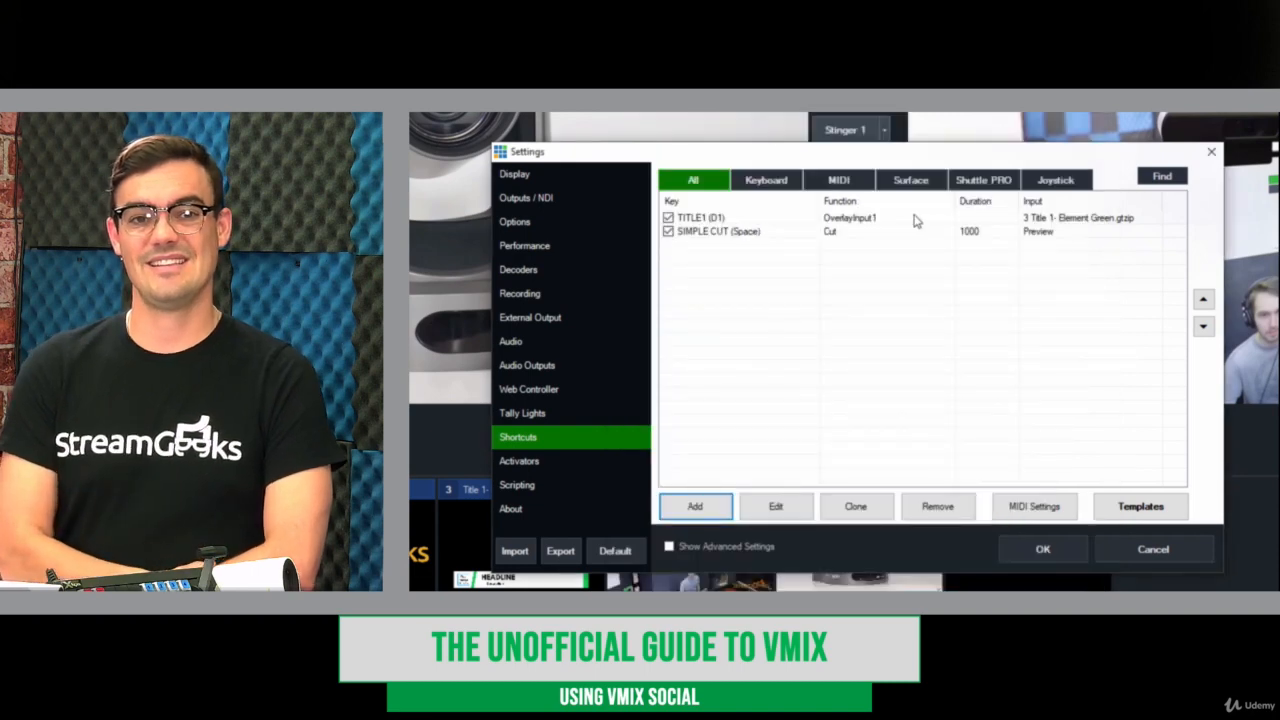